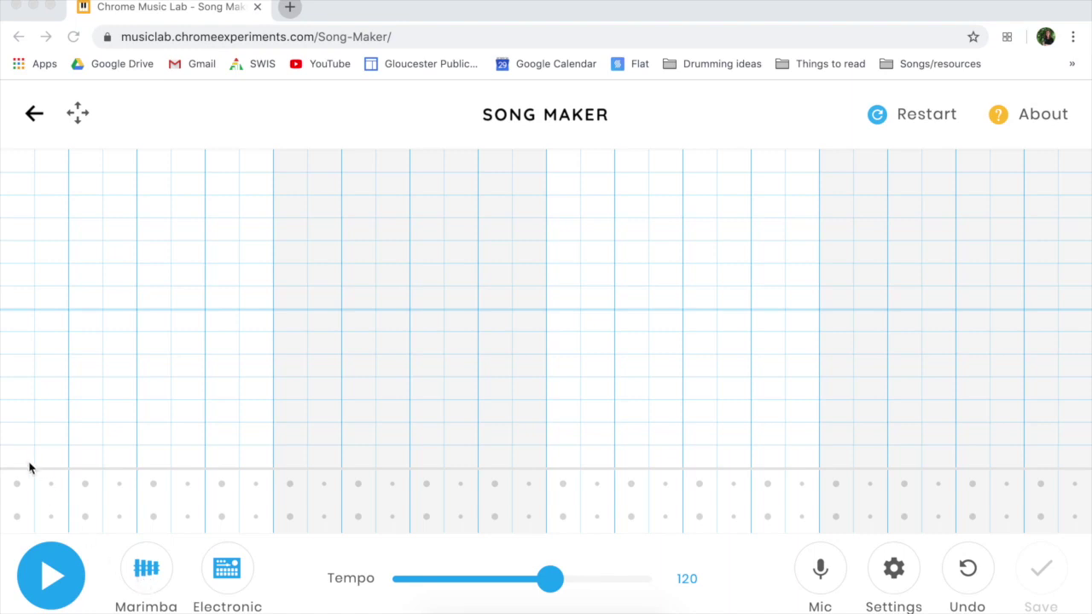
Place trial orange and yellow melody notes while trying the Piano and Strings sounds.
left_click(12, 439)
left_click(19, 437)
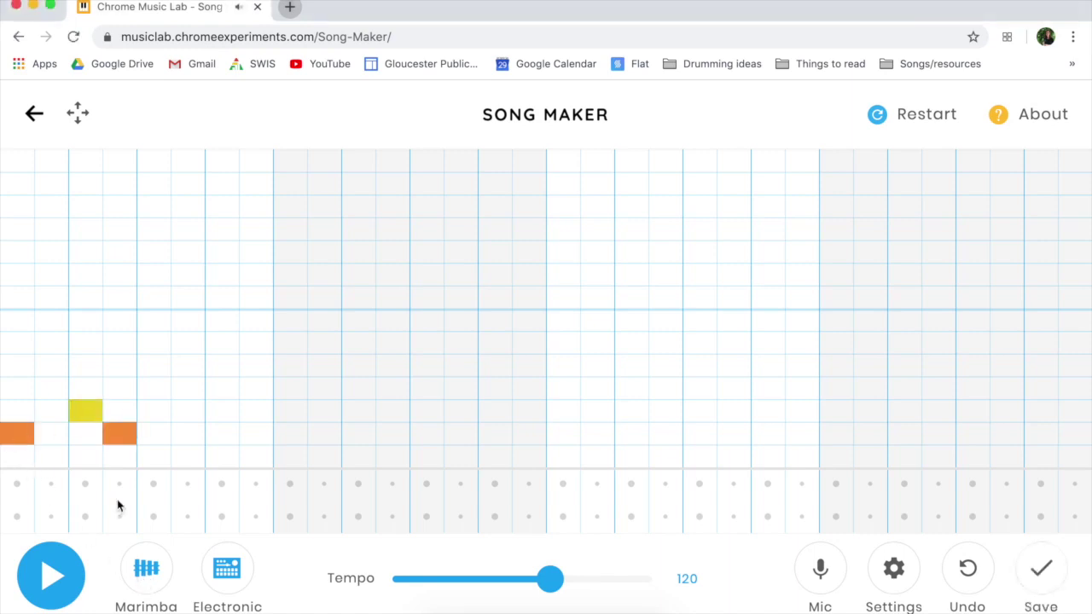
left_click(146, 571)
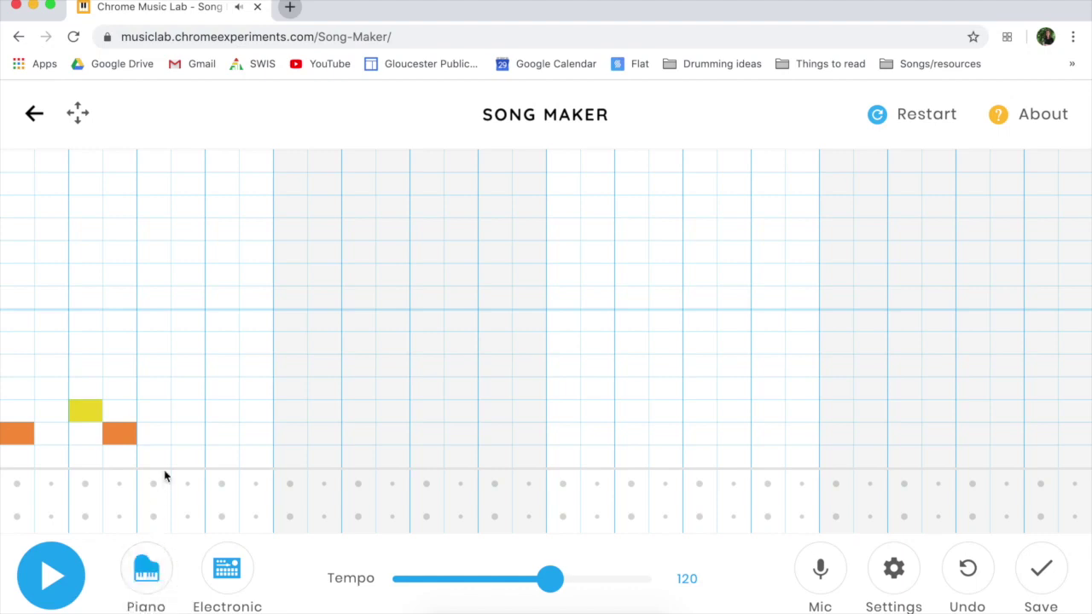
left_click(153, 434)
left_click(186, 411)
left_click(218, 438)
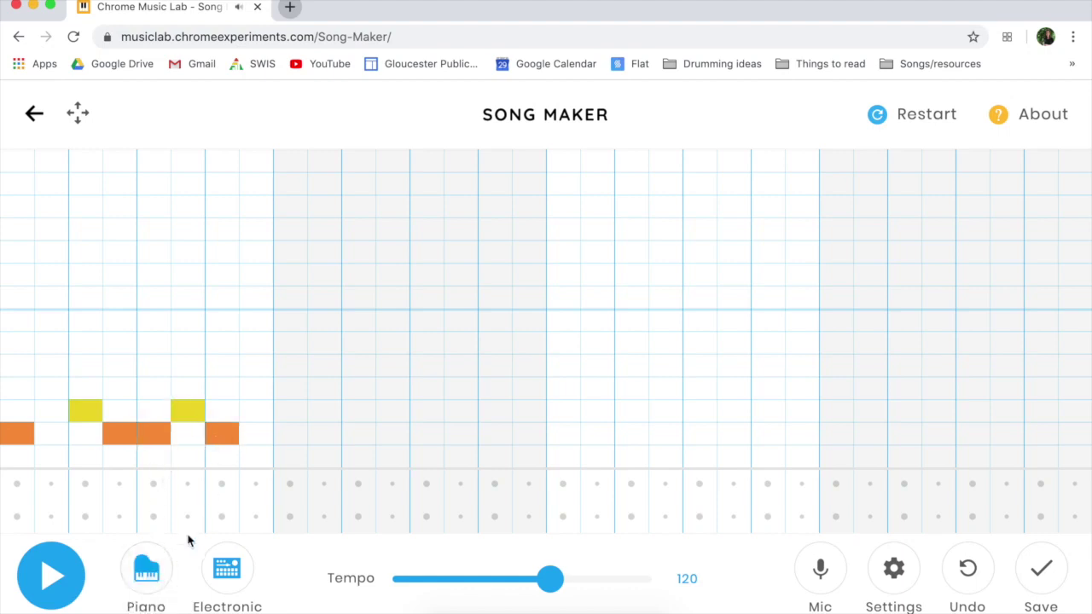
left_click(146, 570)
left_click(256, 437)
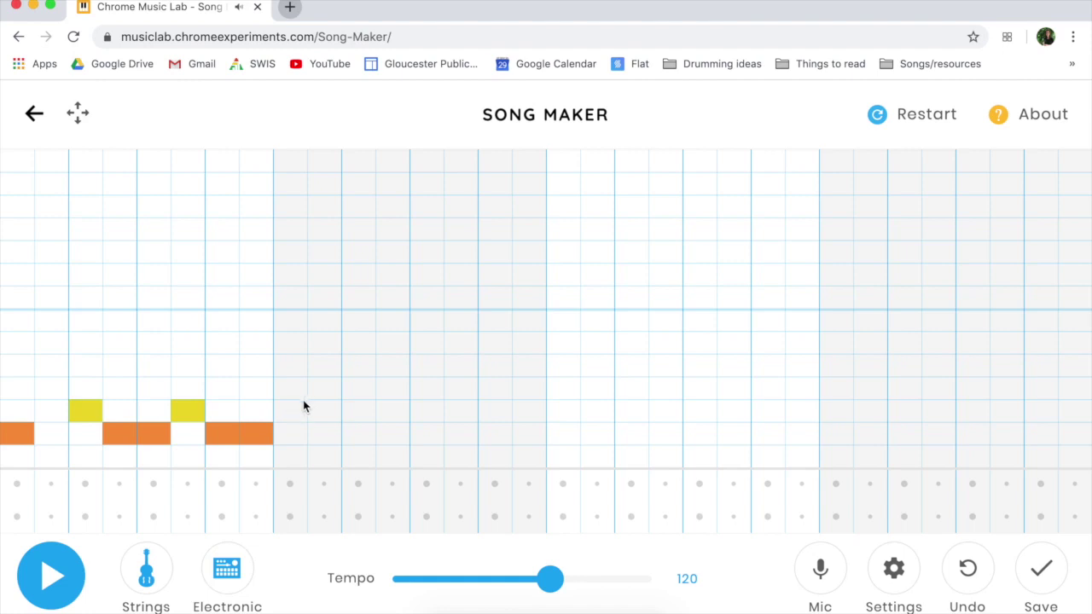
left_click(300, 409)
left_click(321, 435)
Add more trial notes with Woodwind, Synth and Marimba sounds, then clear all notes.
left_click(140, 578)
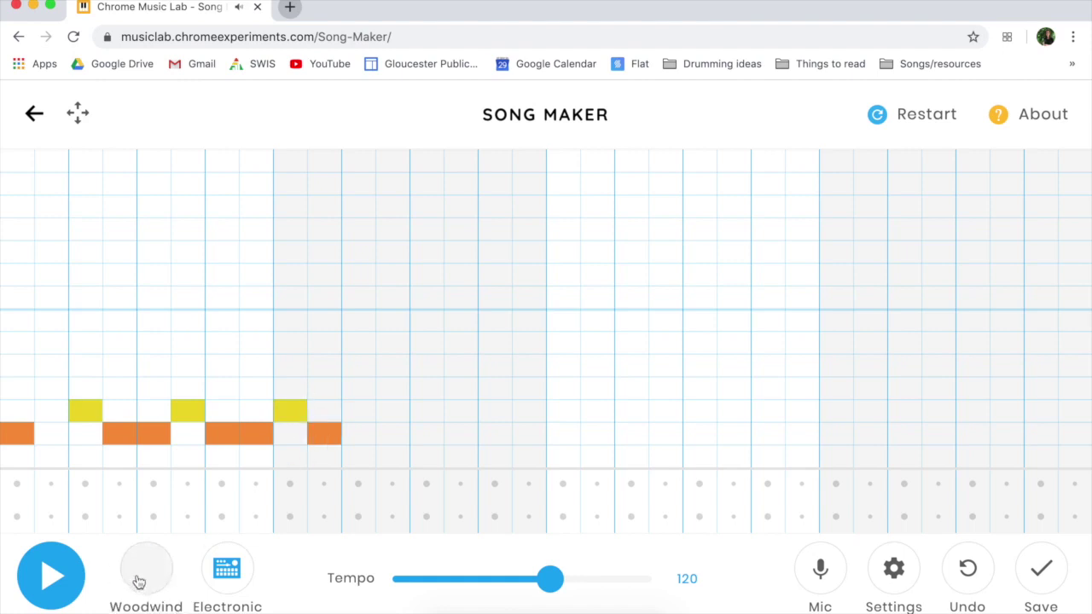
left_click(356, 435)
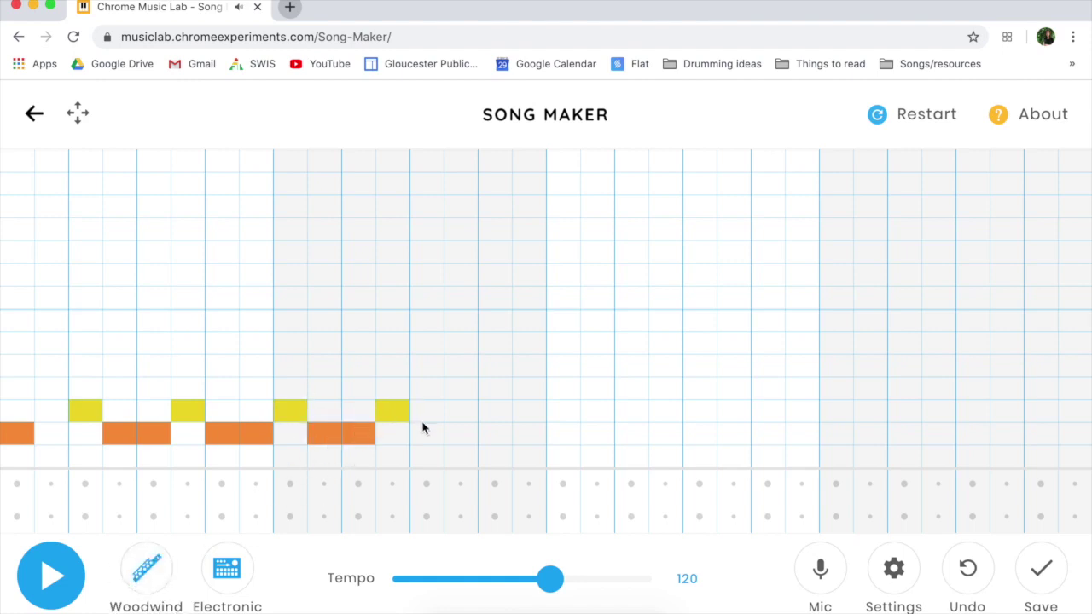
left_click(422, 432)
left_click(144, 581)
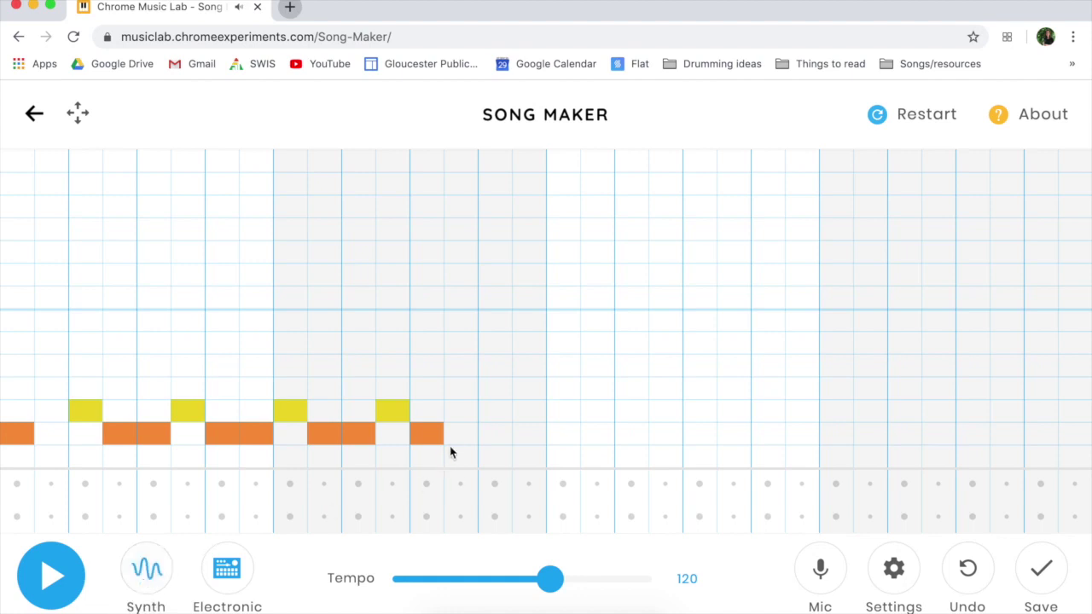
left_click(495, 411)
left_click(527, 433)
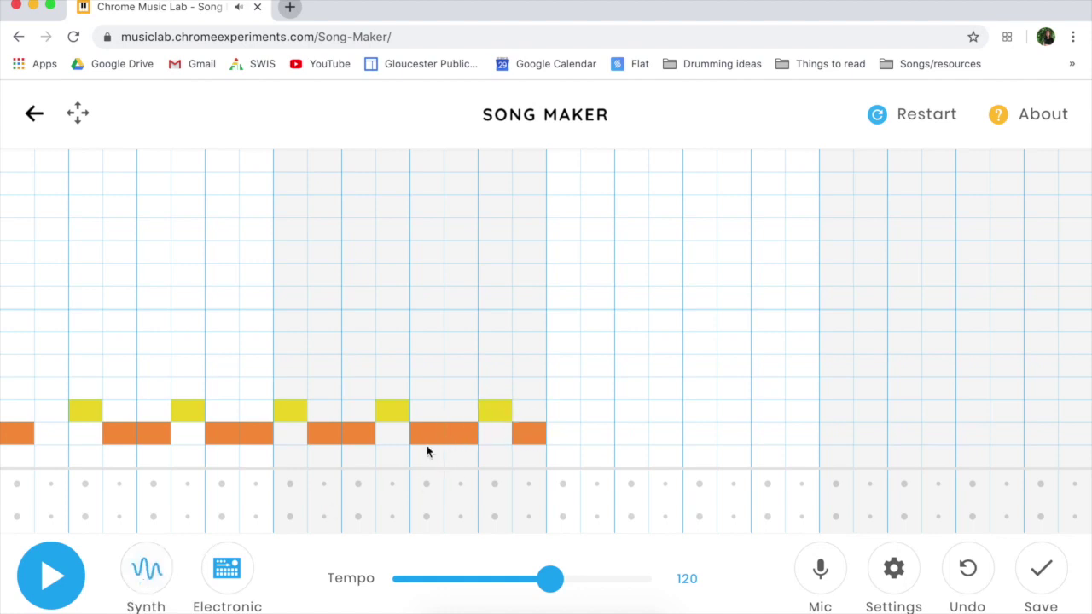
left_click(143, 584)
left_click(562, 433)
left_click(598, 410)
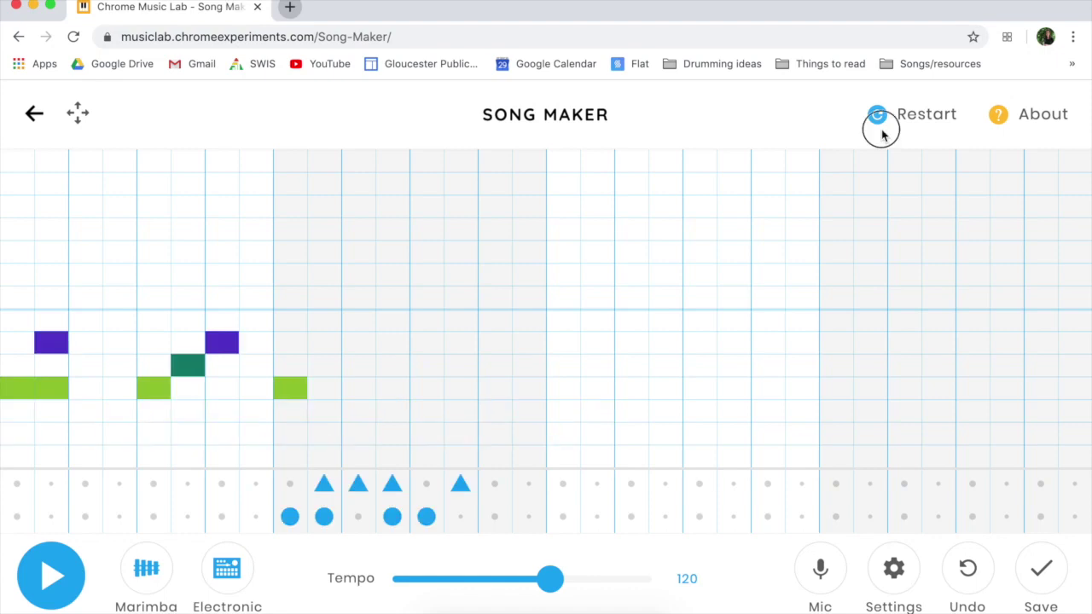
left_click(880, 132)
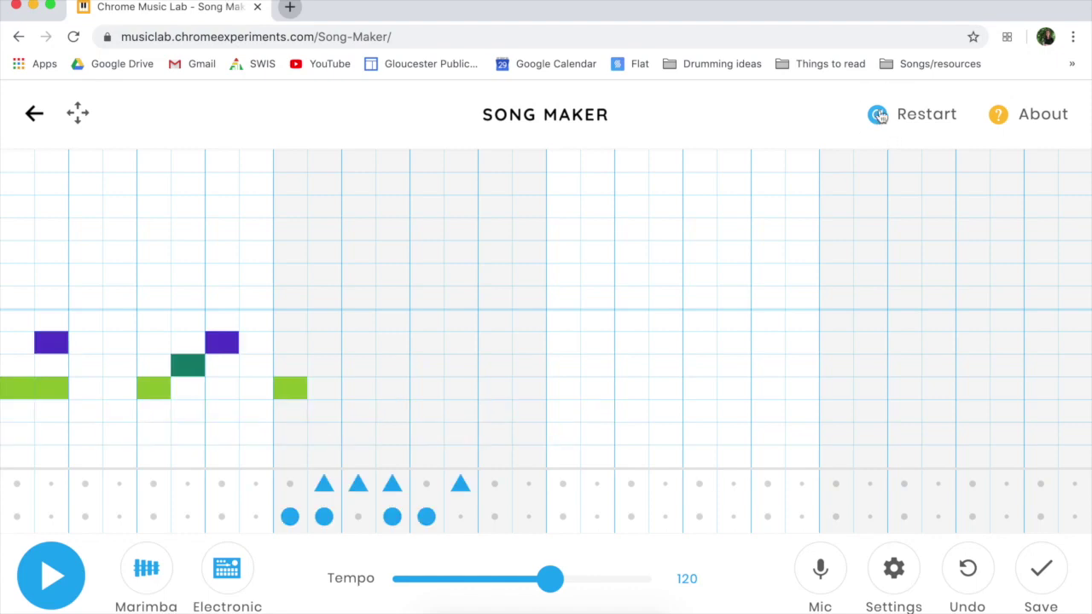
Add low and high drum hits in columns 1–8 using the Blocks and Kit sounds.
left_click(226, 573)
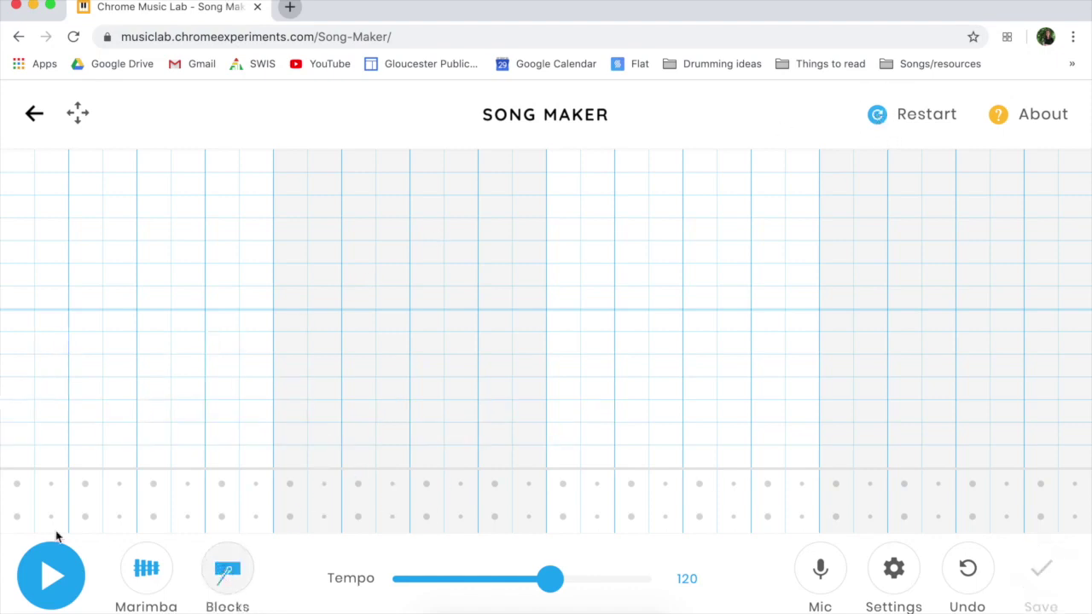
left_click(17, 516)
left_click(51, 484)
left_click(86, 516)
left_click(120, 483)
left_click(153, 483)
left_click(188, 516)
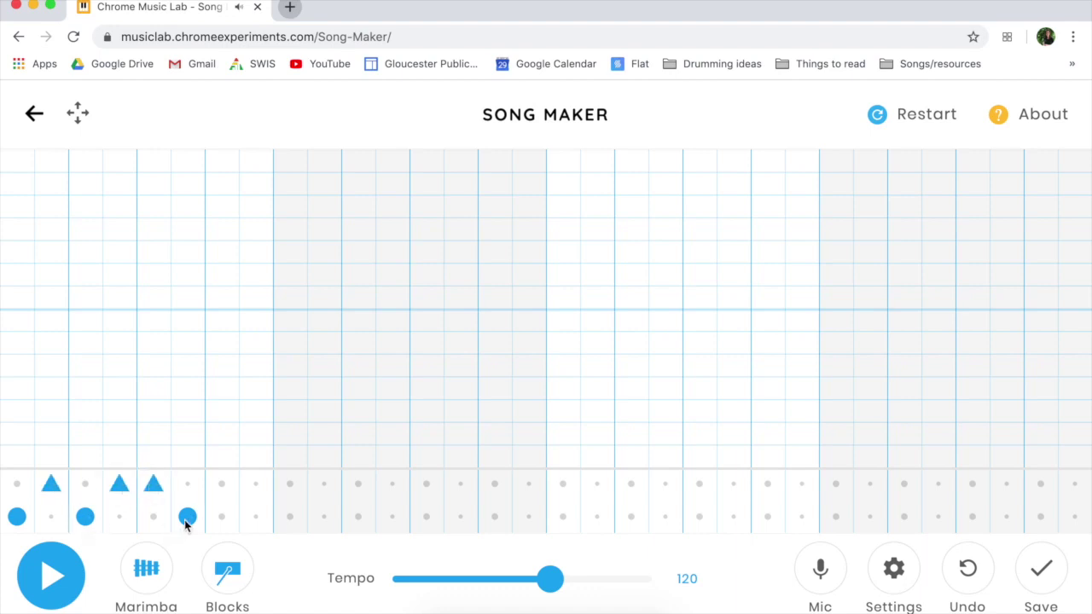
left_click(235, 580)
left_click(223, 516)
left_click(258, 486)
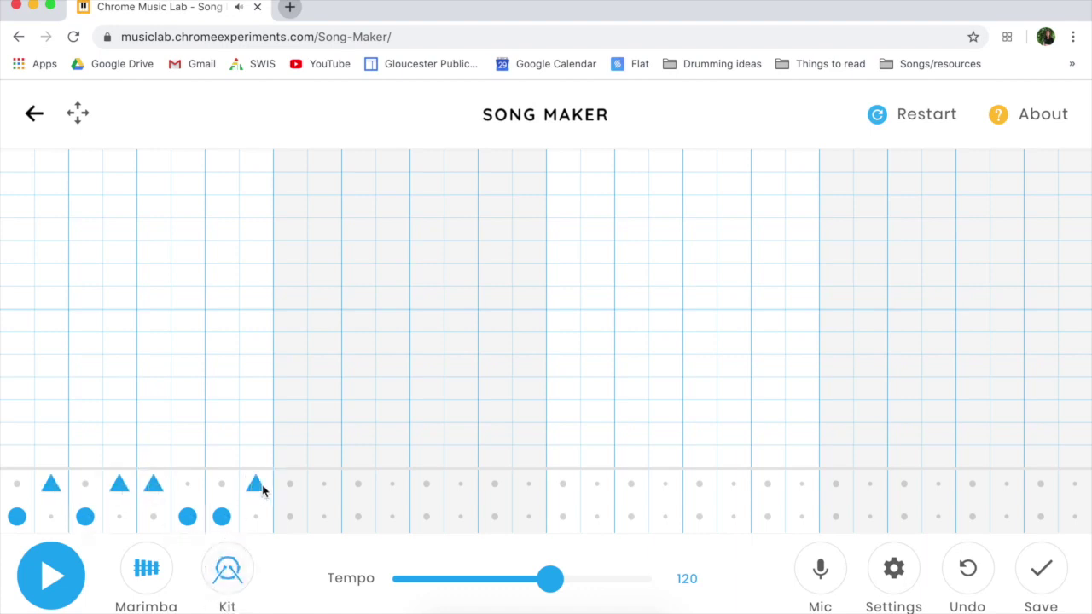
Try Conga and Electronic hits in columns 9–15, clear percussion, then set tempo to 107.
left_click(290, 516)
left_click(230, 563)
left_click(322, 515)
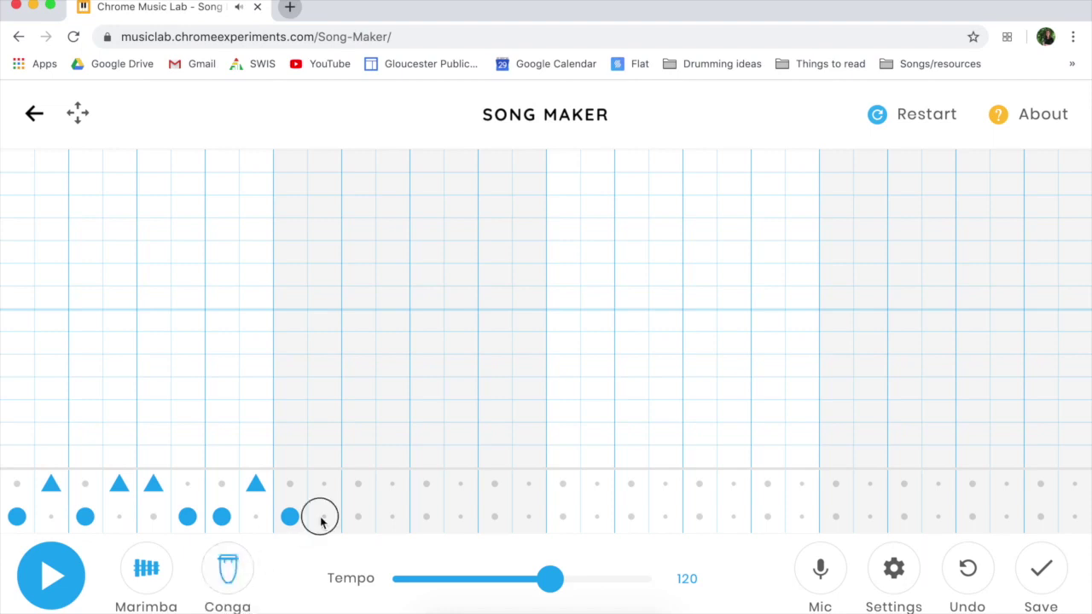
left_click(358, 483)
left_click(392, 516)
left_click(243, 565)
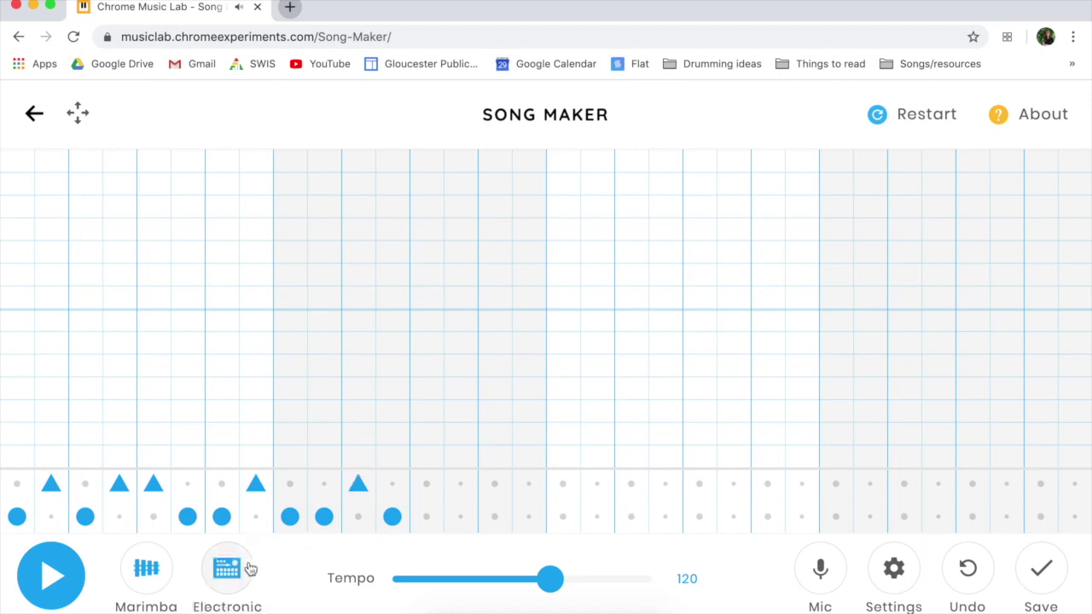
left_click(426, 516)
left_click(461, 483)
left_click(495, 516)
left_click(876, 115)
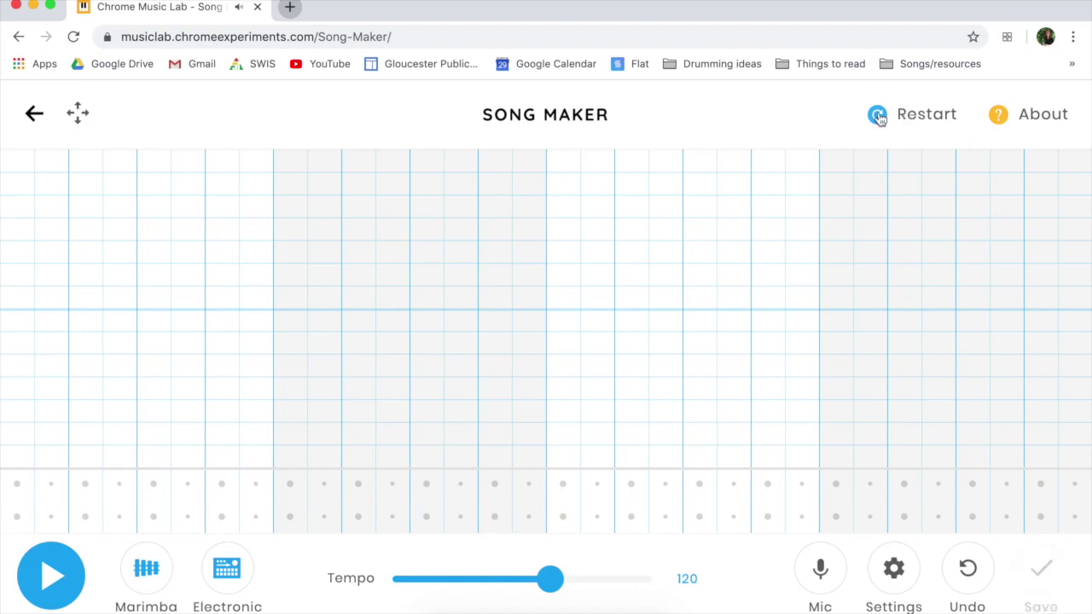
mouse_move(549, 587)
left_mouse_down()
mouse_move(487, 588)
mouse_move(577, 591)
mouse_move(534, 581)
left_mouse_up()
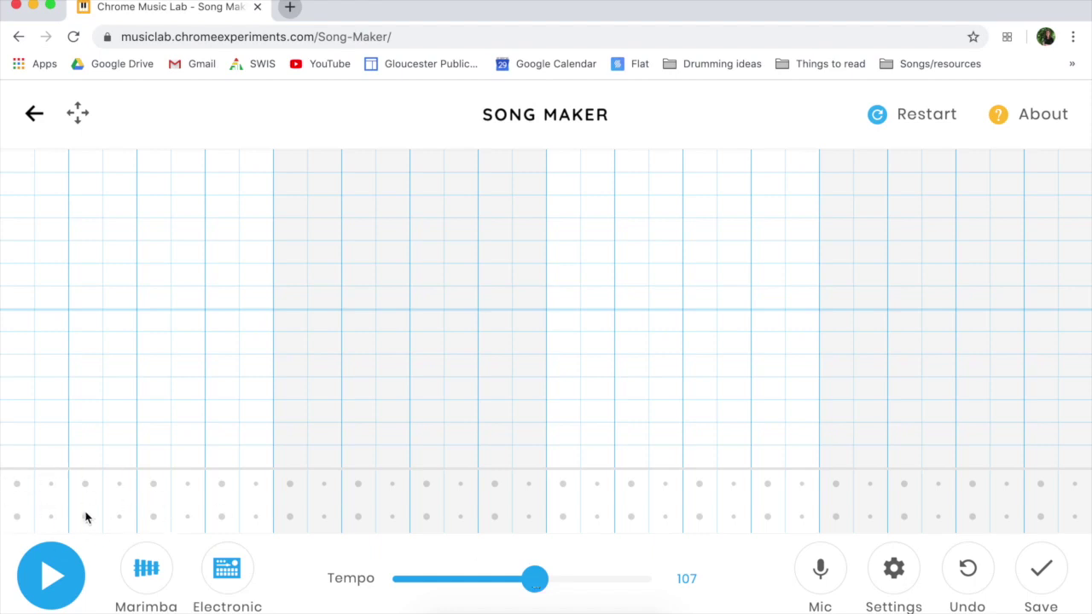
Add low drum hits in columns 1, 3 and 4, play and stop the loop, and switch the melody to Piano.
left_click(17, 516)
left_click(86, 517)
left_click(119, 516)
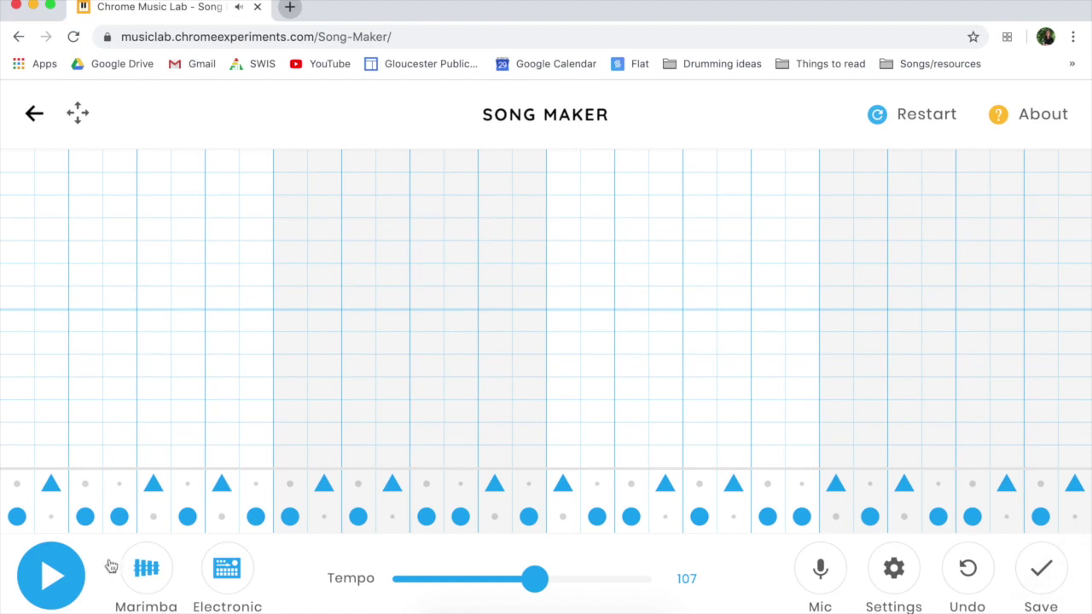
left_click(60, 578)
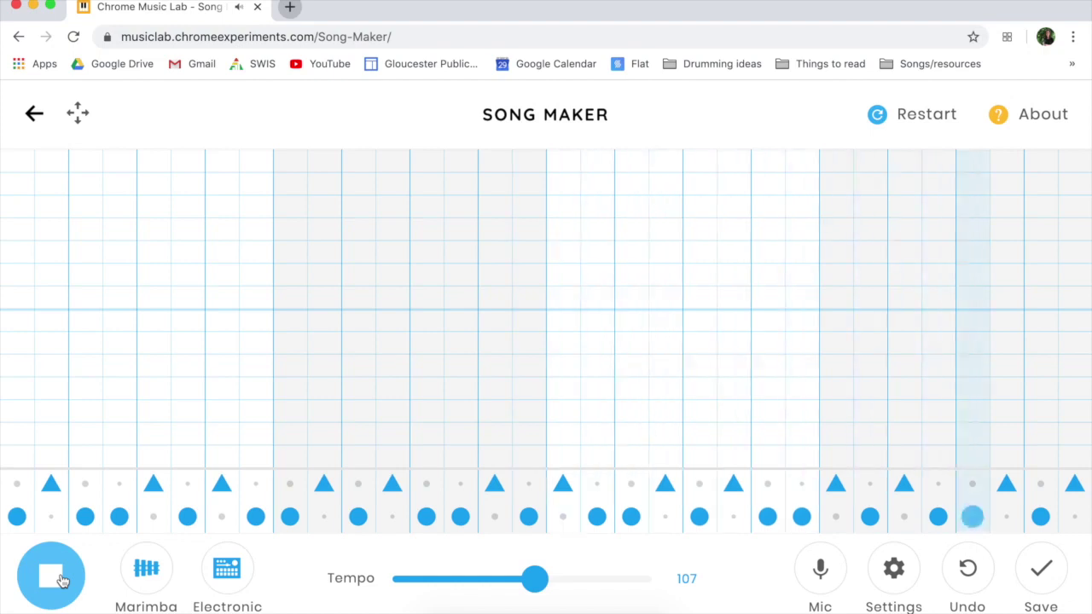
left_click(60, 579)
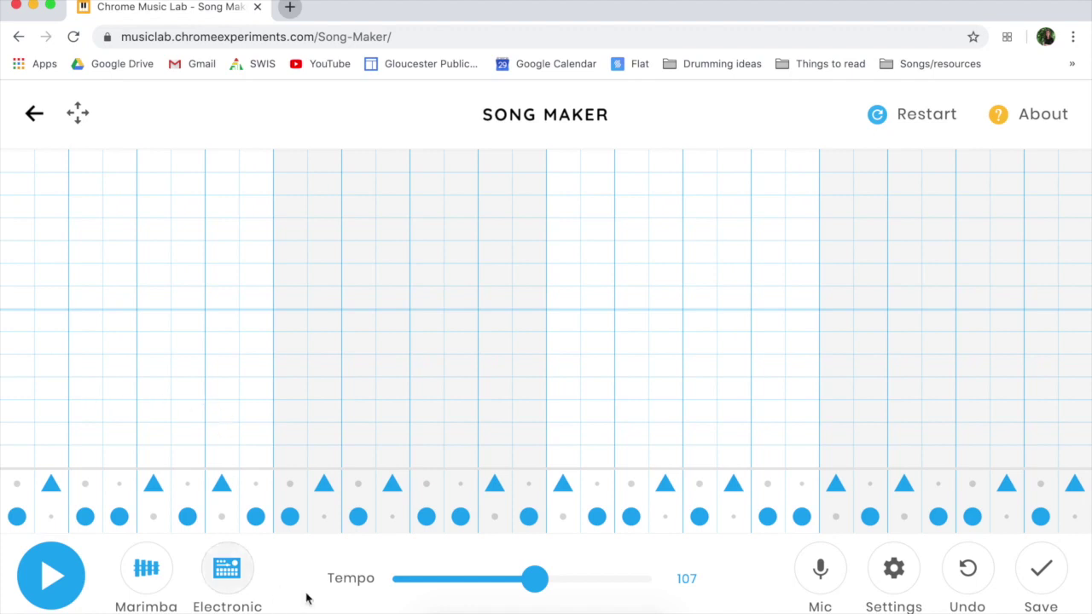
left_click(160, 573)
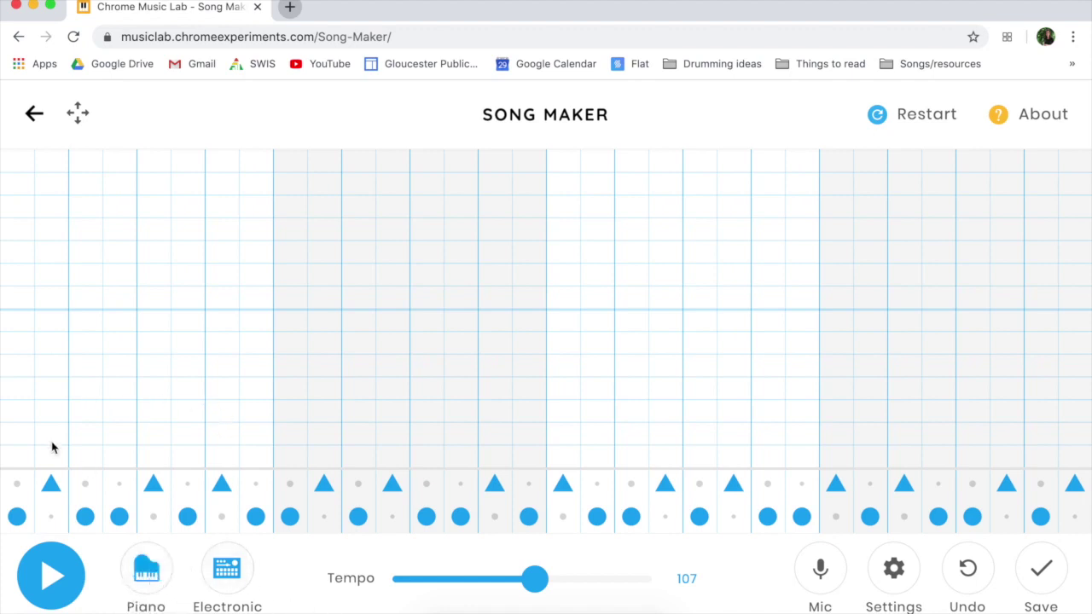
Place trial magenta, purple, red and green chord notes in the first columns.
left_click(22, 330)
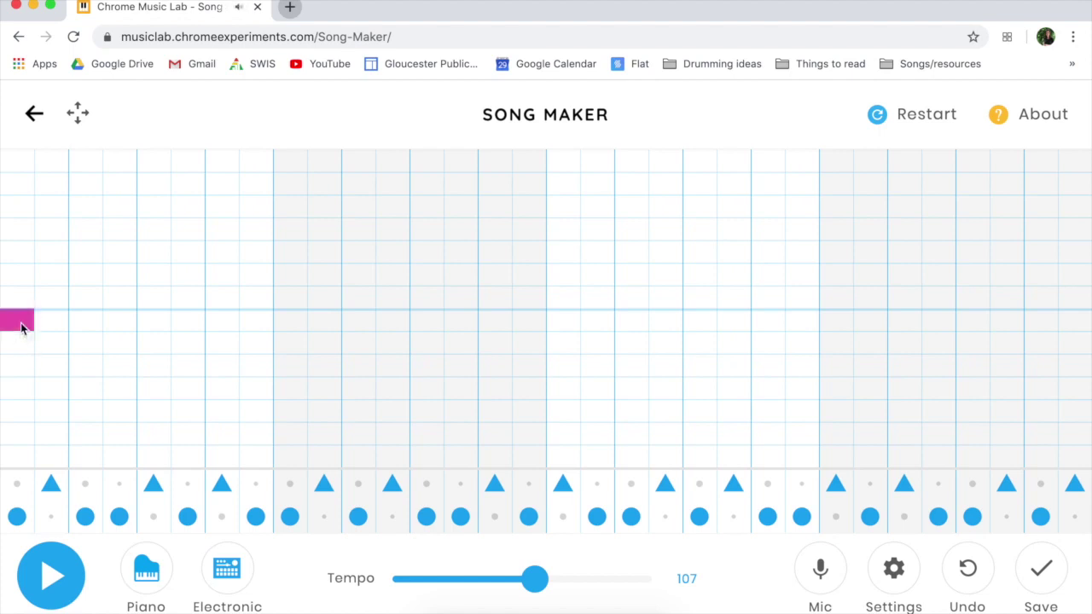
left_click(21, 343)
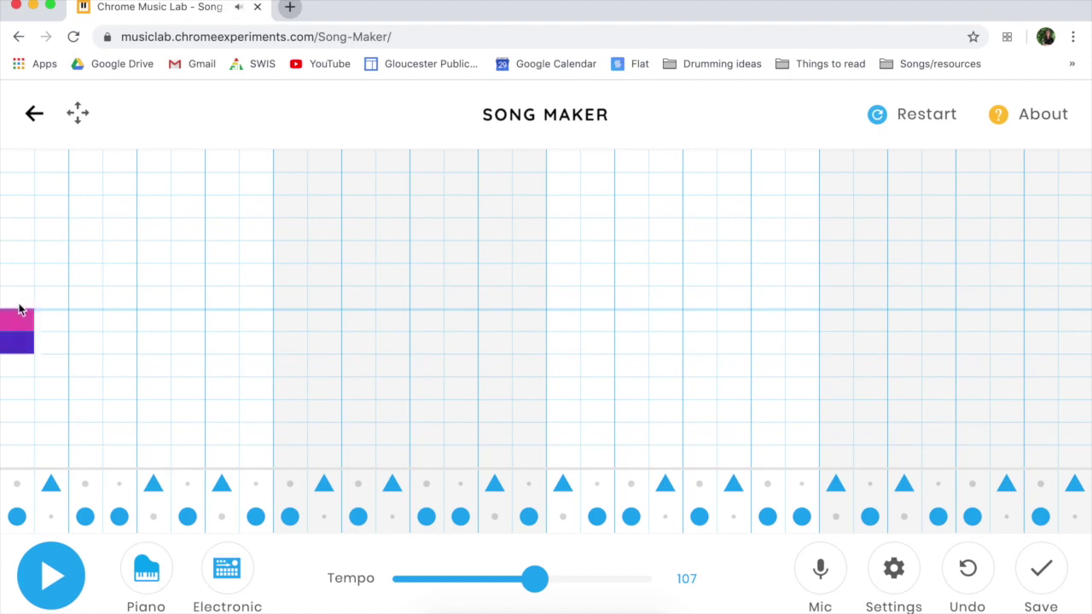
left_click(19, 301)
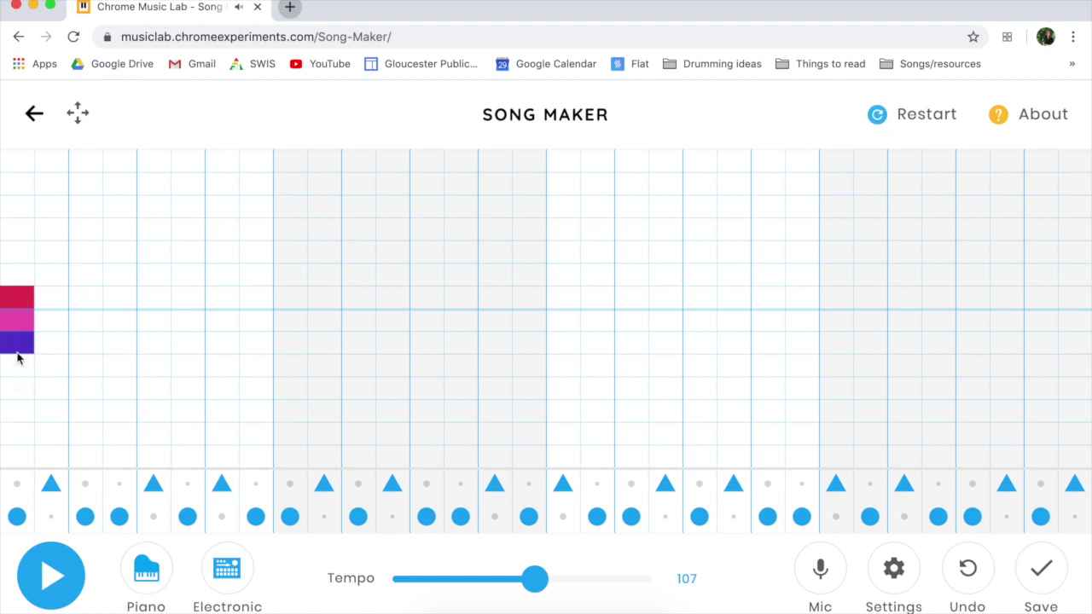
left_click_drag(63, 319, 88, 324)
left_click(87, 364)
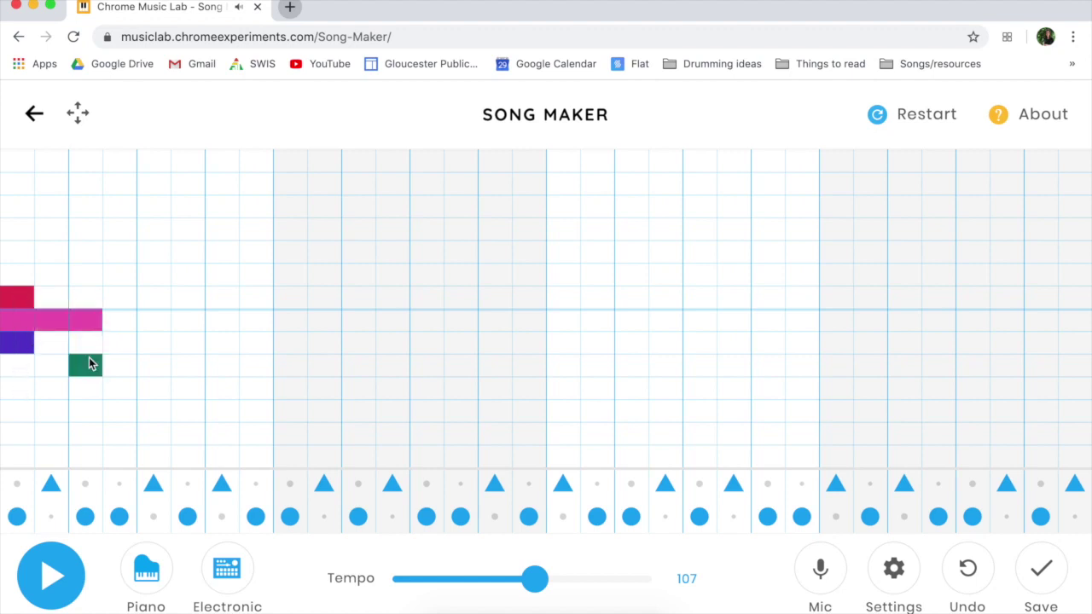
Erase the magenta, green and red notes, keeping only the purple one.
left_click(94, 325)
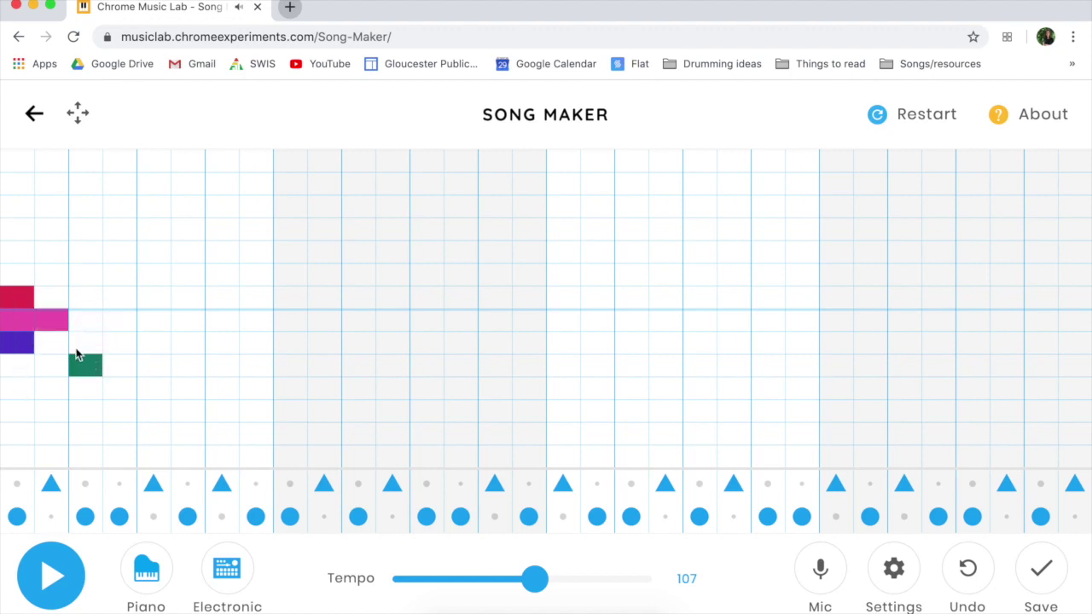
left_click(80, 323)
left_click(85, 365)
left_click(44, 318)
left_click(32, 304)
Start the bass line with two-cell purple notes alternating with lower green notes, then preview it.
left_click(26, 320)
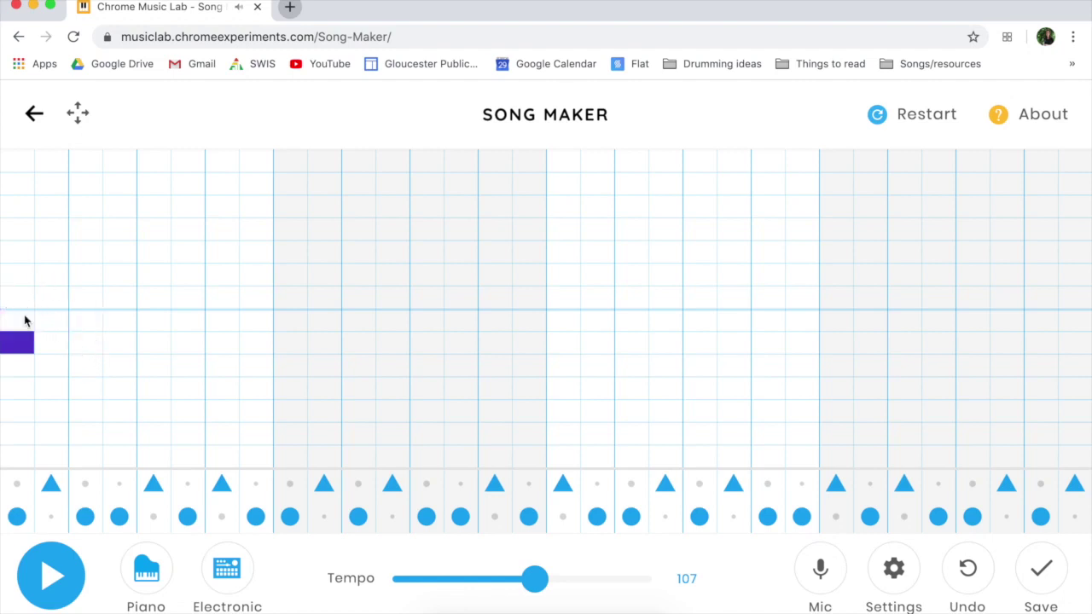
left_click(44, 346)
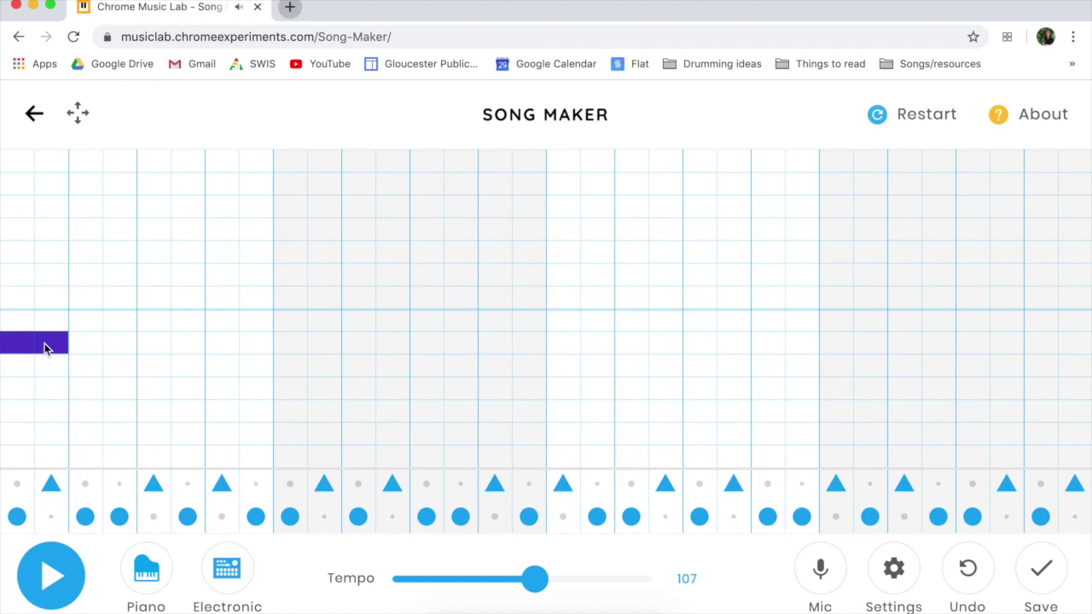
left_click_drag(78, 363, 201, 344)
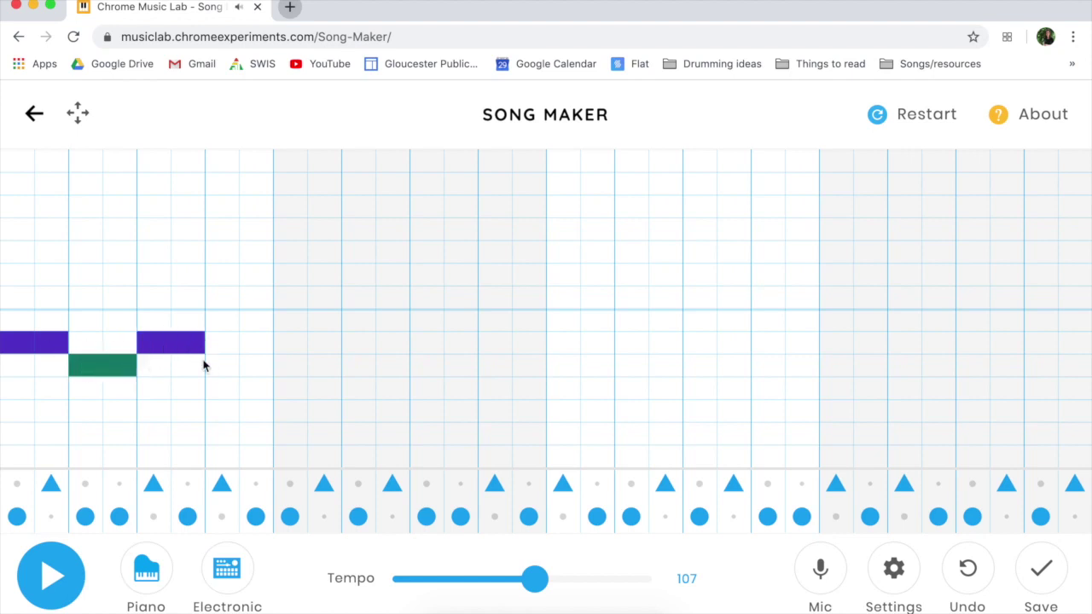
left_click(219, 371)
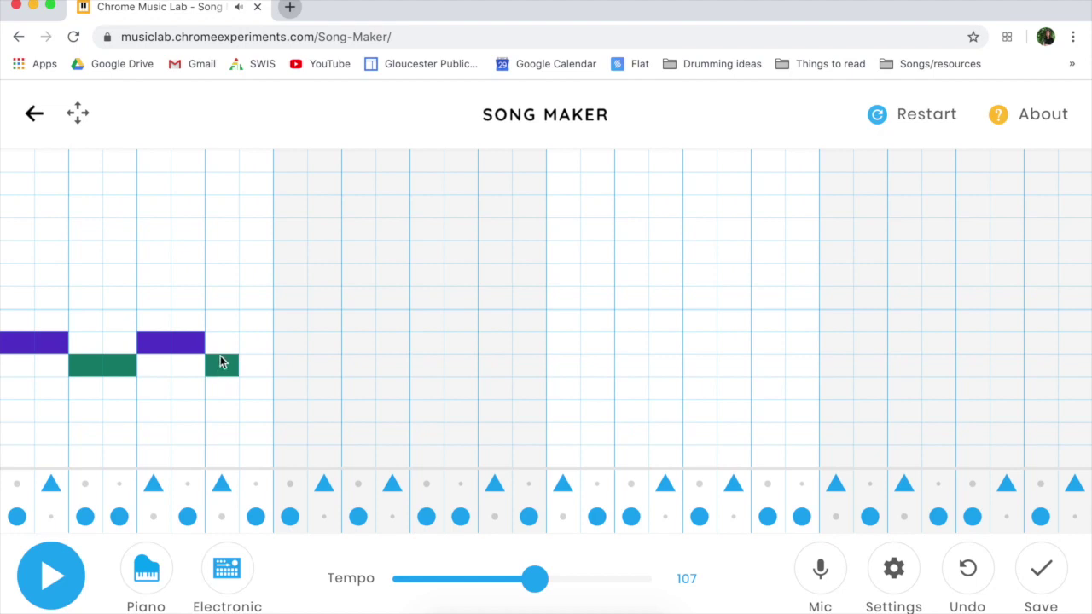
left_click(220, 367)
left_click_drag(230, 366, 381, 347)
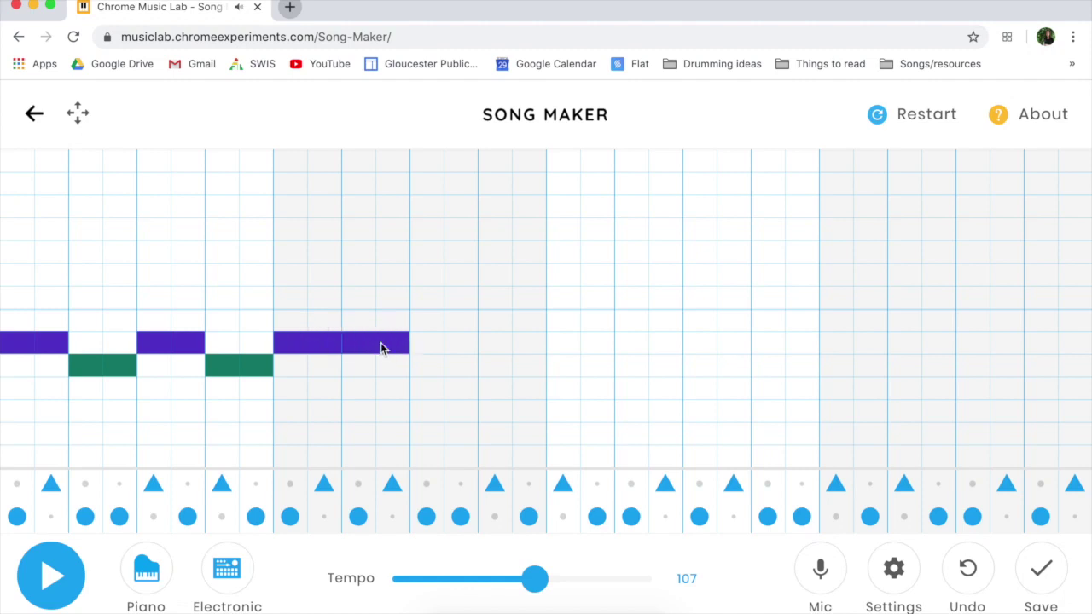
left_click(45, 580)
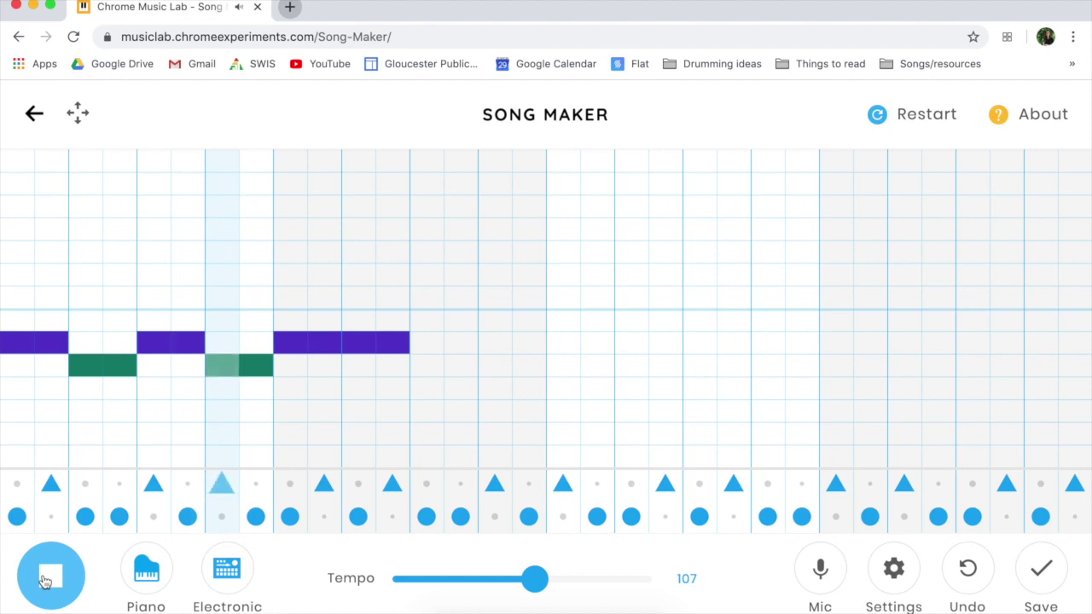
left_click(45, 581)
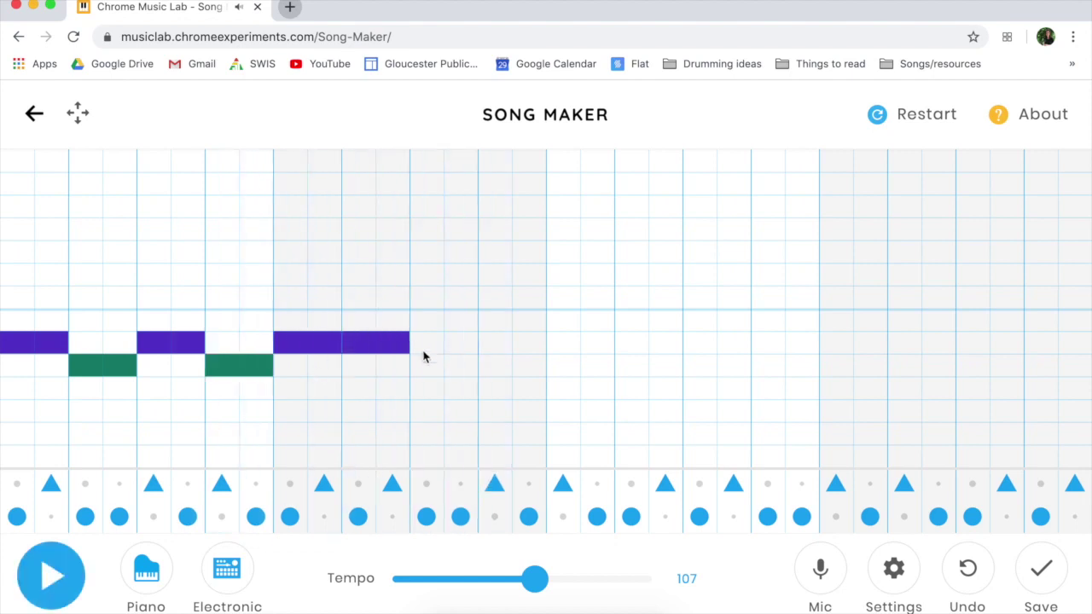
Continue the alternating purple and green notes to the end of the loop and play it.
left_click_drag(429, 365, 450, 369)
mouse_move(480, 337)
left_mouse_down()
mouse_move(595, 345)
mouse_move(664, 368)
left_mouse_up()
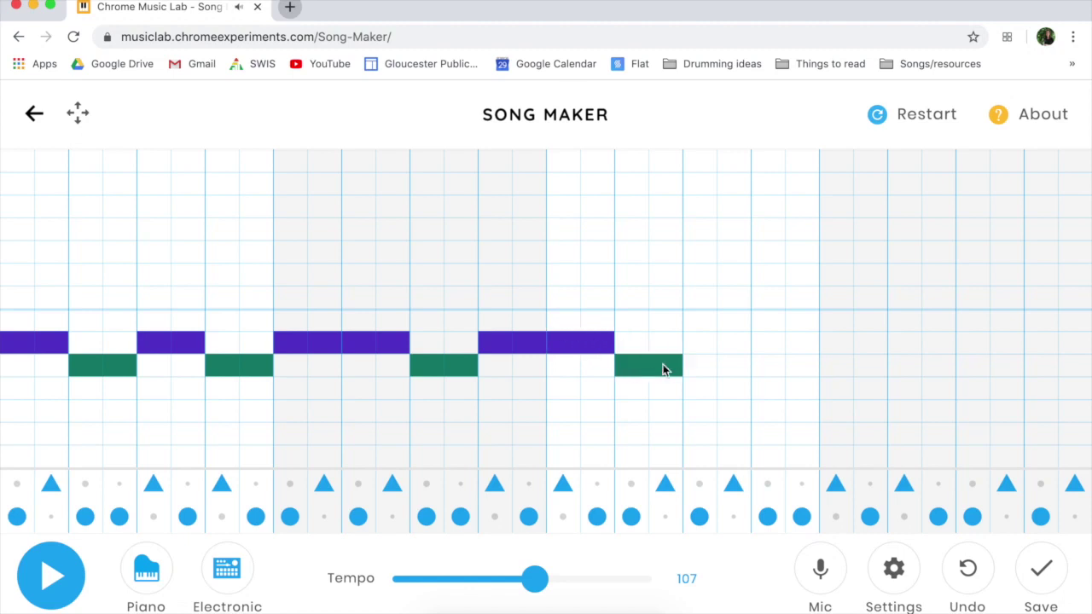
mouse_move(696, 348)
left_mouse_down()
mouse_move(817, 371)
mouse_move(841, 339)
mouse_move(870, 338)
mouse_move(898, 362)
mouse_move(940, 371)
mouse_move(979, 338)
mouse_move(1080, 342)
left_mouse_up()
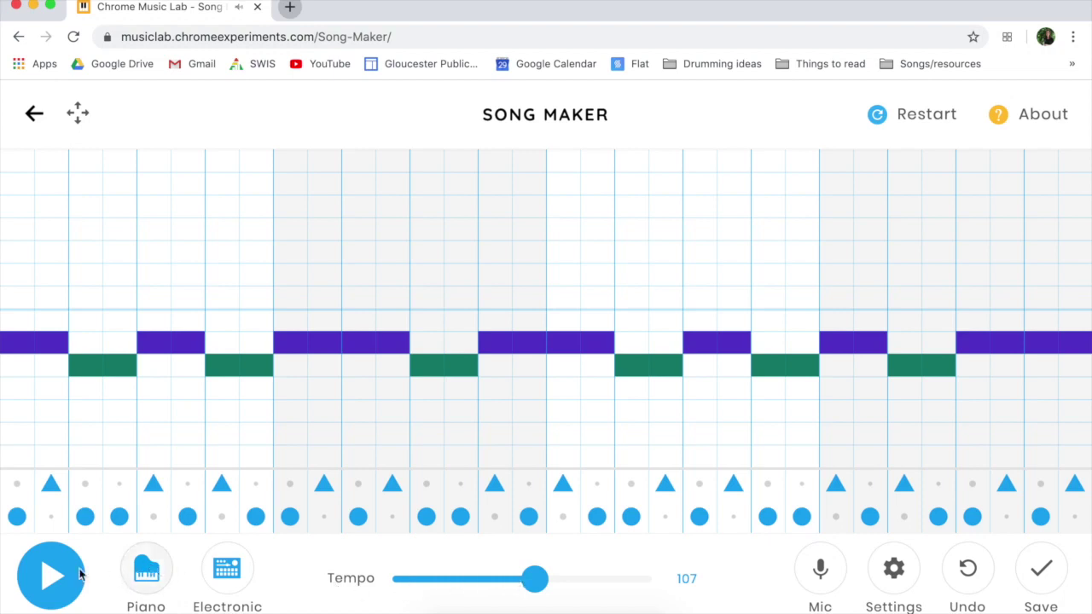
left_click(53, 576)
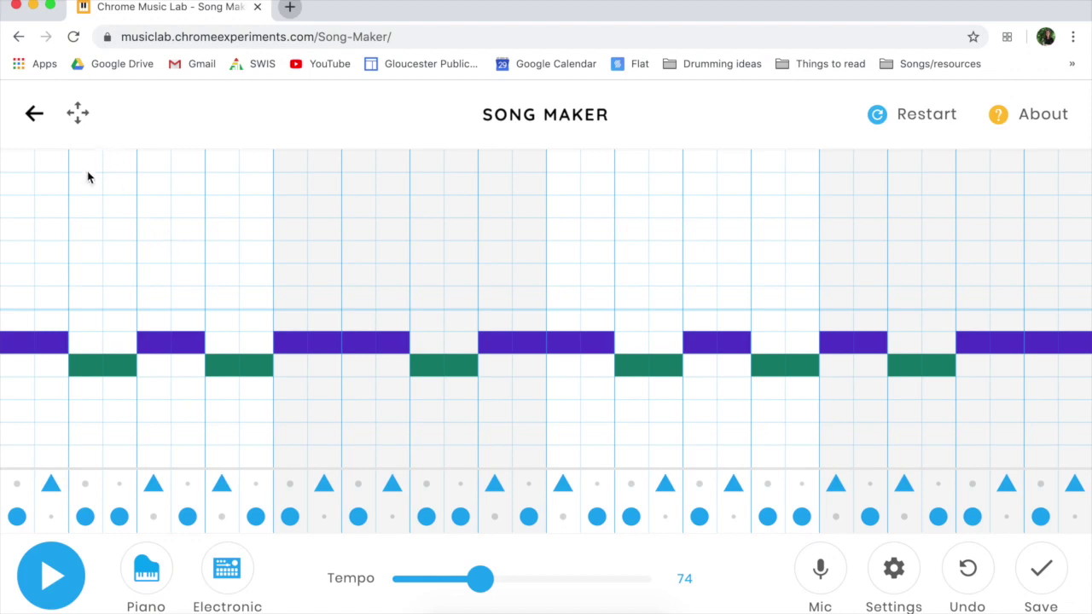
Start the melody with light green and yellow notes, a long high purple note, then green and yellow.
left_click(17, 227)
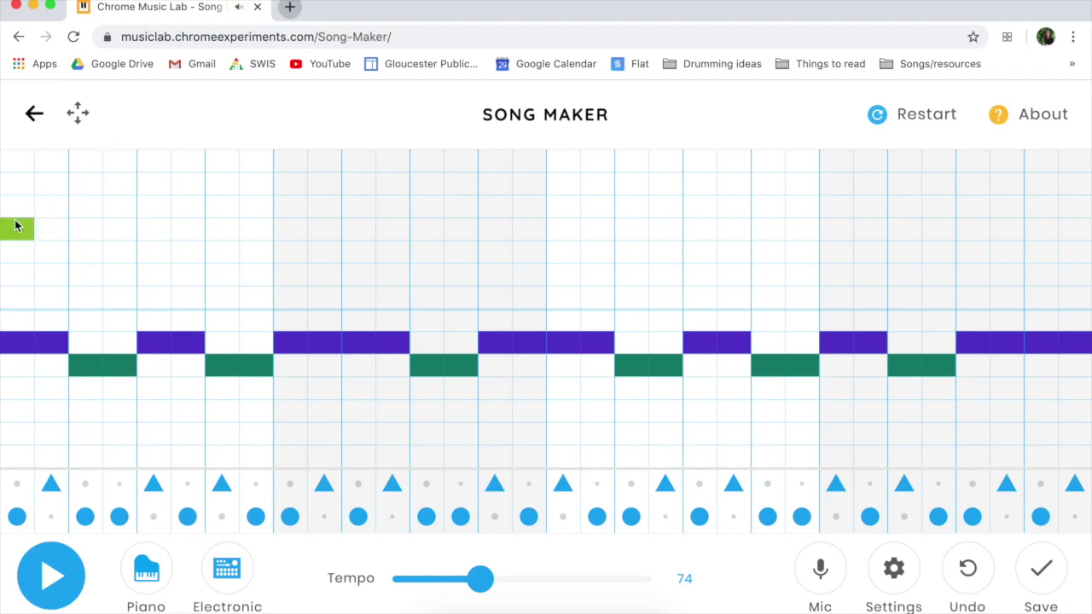
left_click(44, 226)
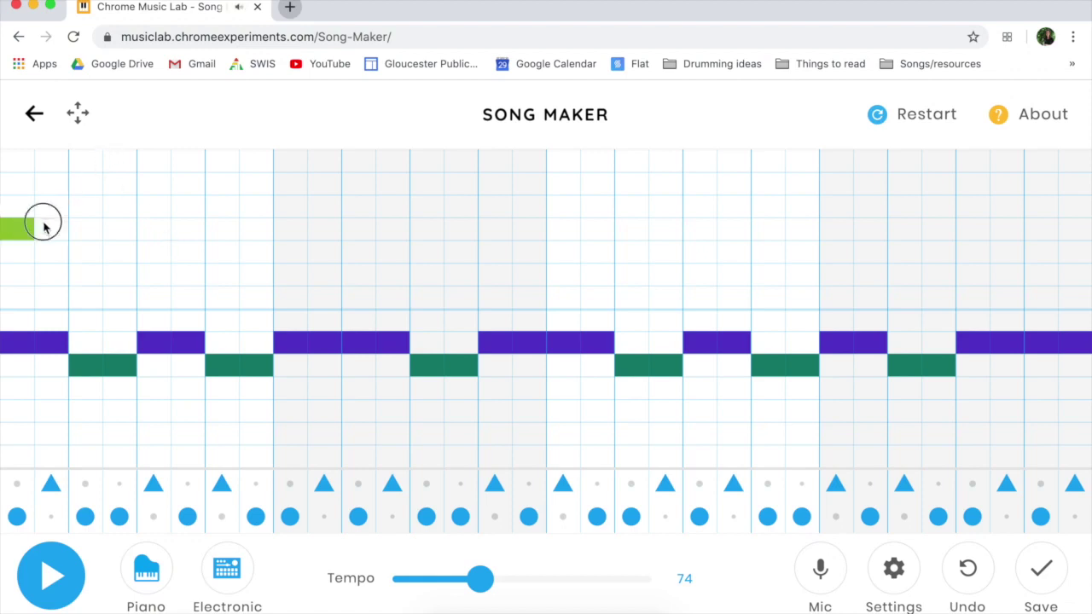
left_click(77, 250)
left_click(118, 256)
left_click_drag(146, 182, 262, 185)
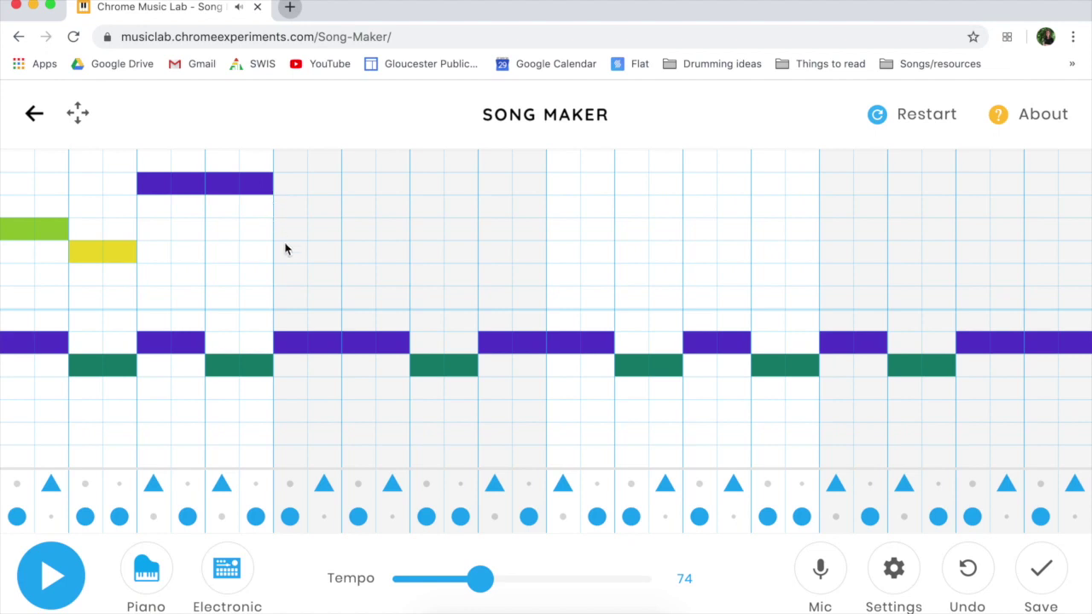
left_click_drag(290, 233, 311, 233)
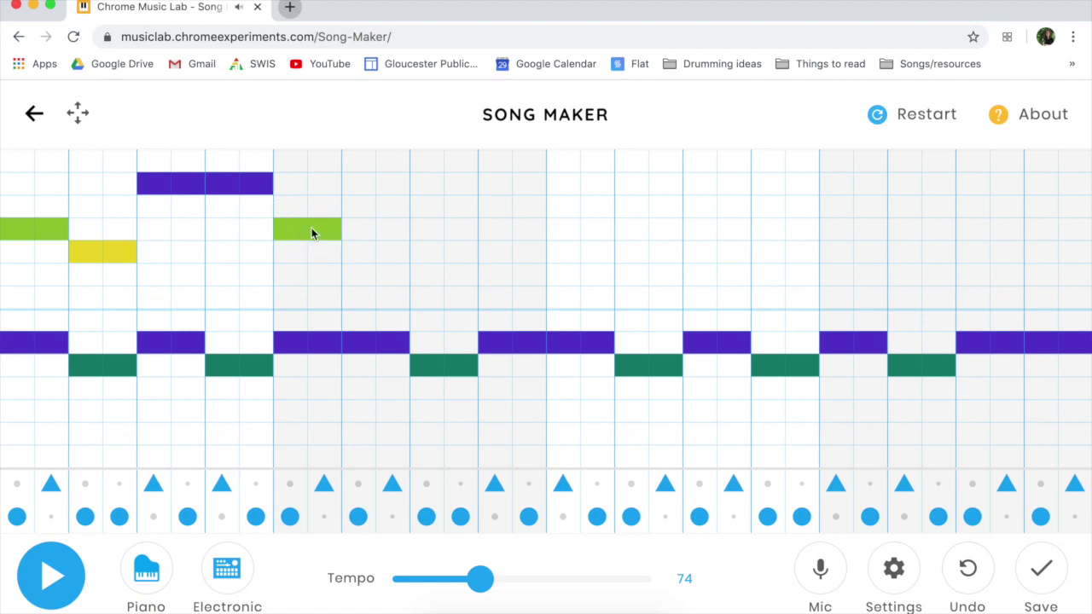
left_click(366, 250)
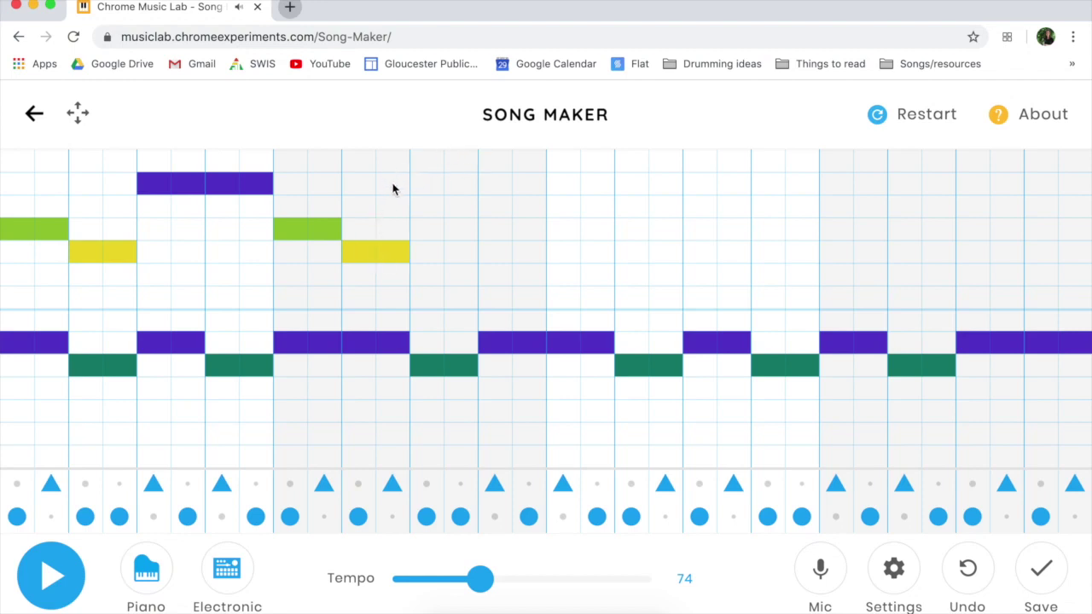
Add purple, dark green, light green and yellow notes rising to a top magenta note, then play.
left_click(425, 183)
left_click(457, 210)
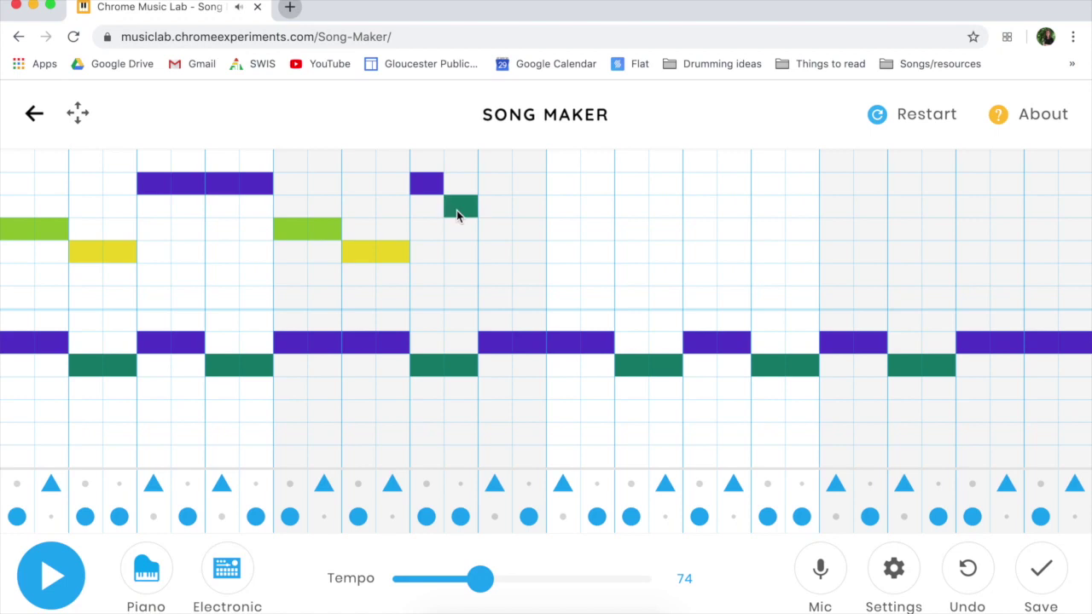
left_click(500, 183)
left_click(528, 207)
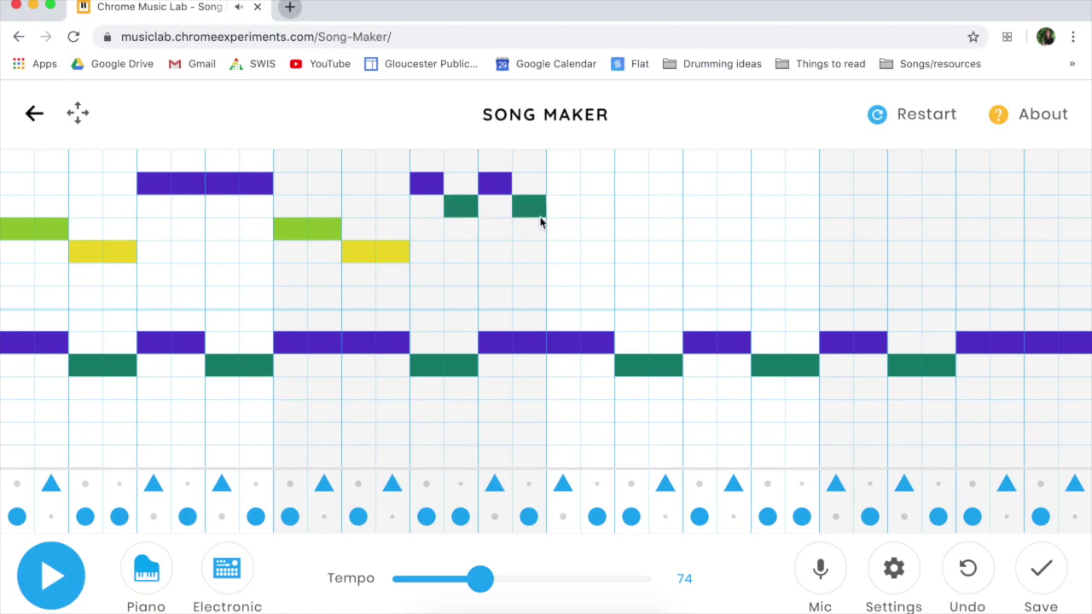
left_click(563, 227)
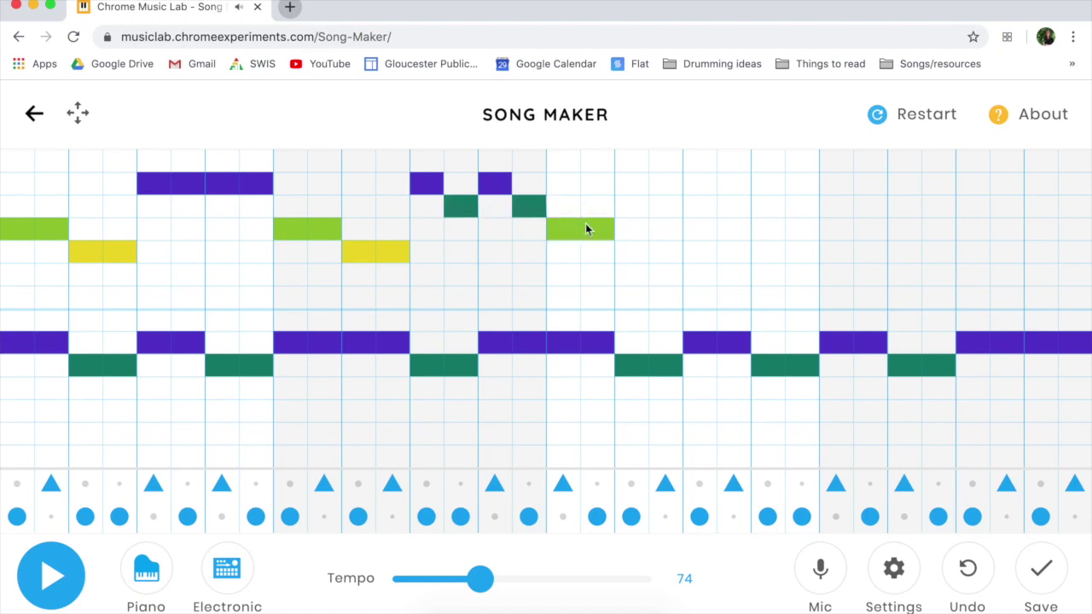
left_click(640, 254)
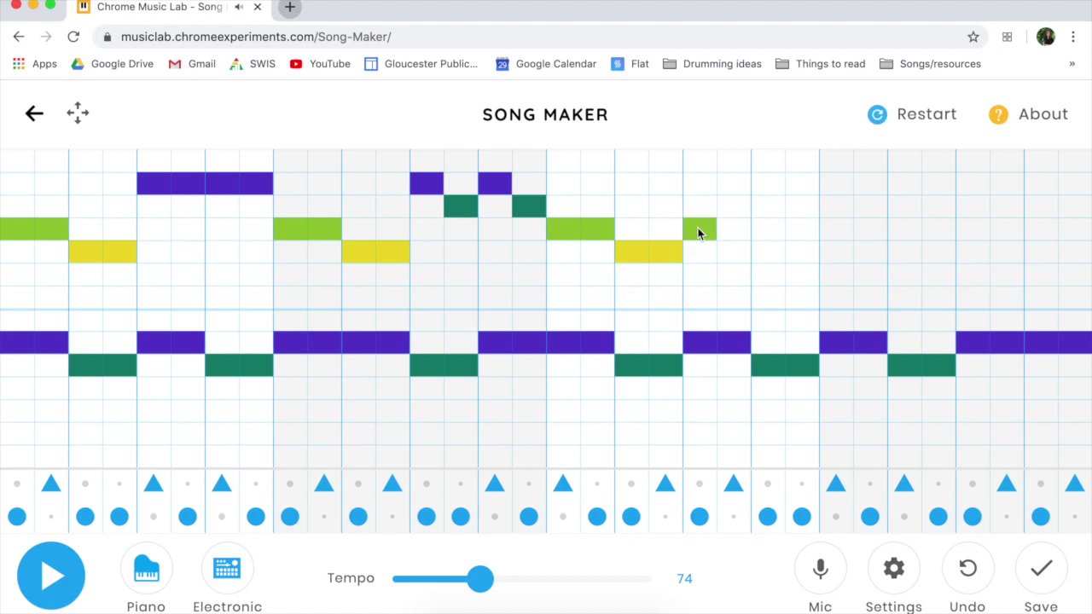
left_click(733, 216)
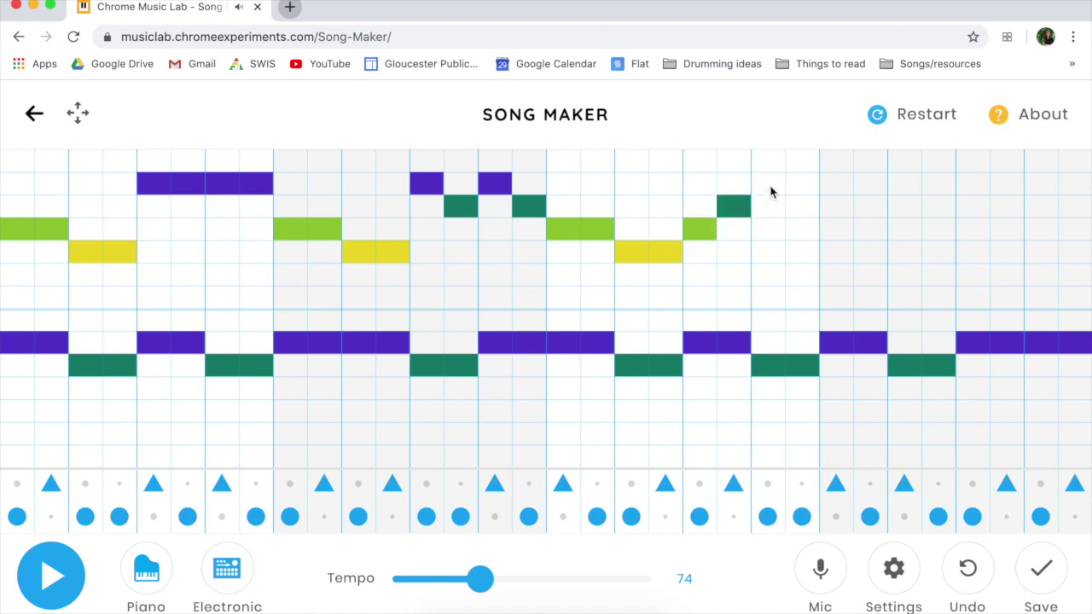
left_click(770, 190)
left_click(793, 173)
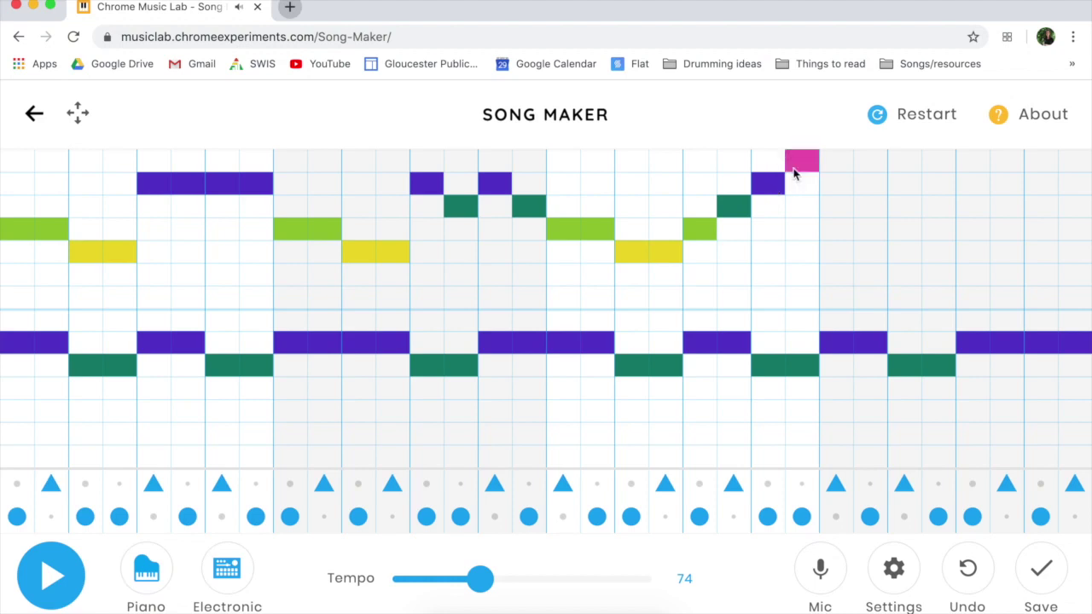
left_click(64, 579)
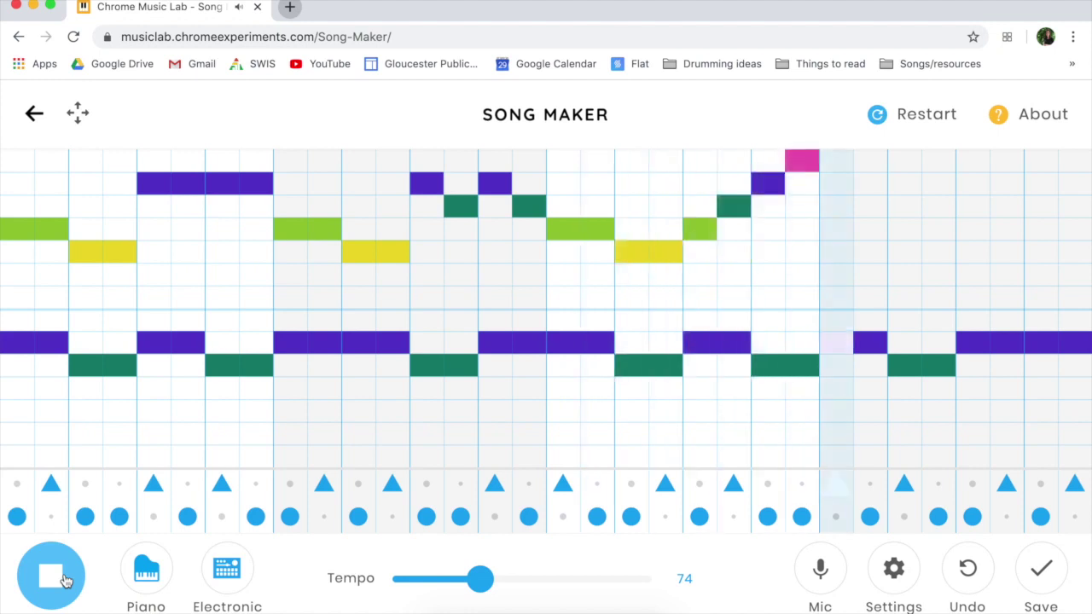
Stop playback, add a purple melody note after the pink note, then play and stop the loop.
left_click(53, 579)
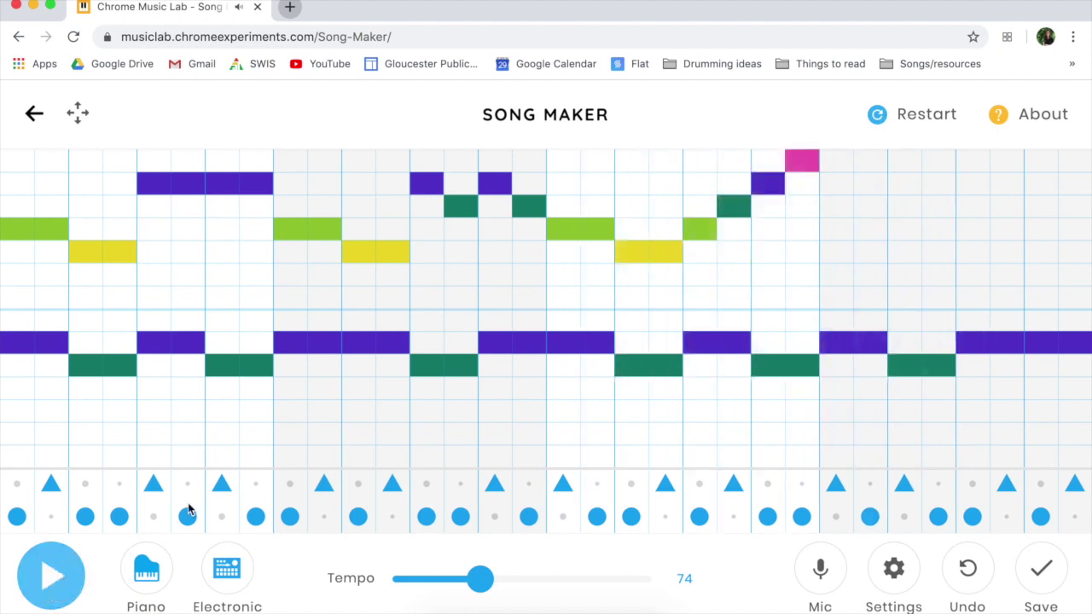
left_click(842, 183)
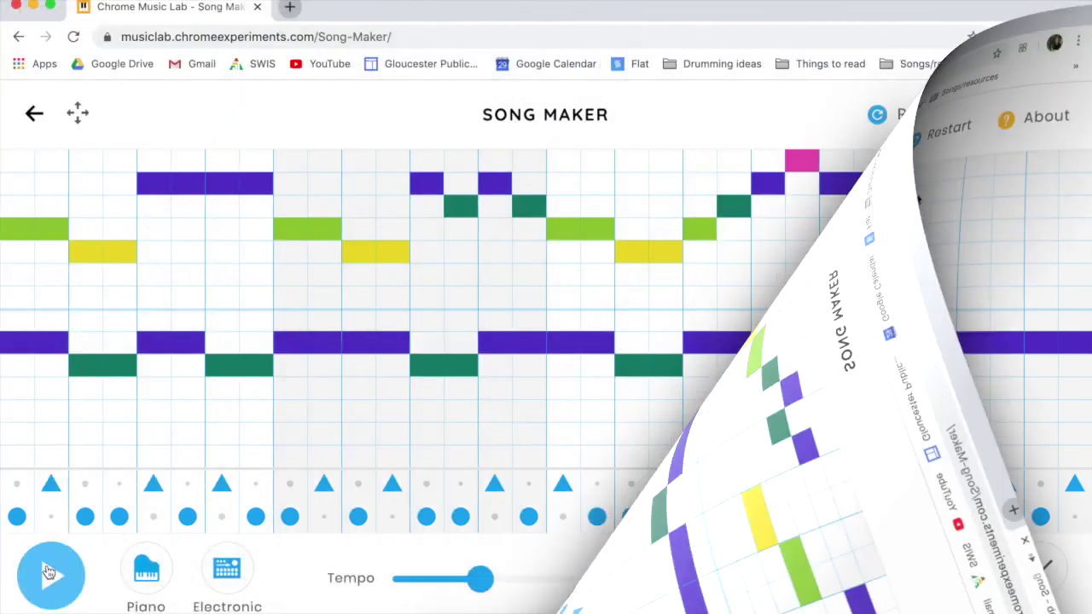
left_click(49, 573)
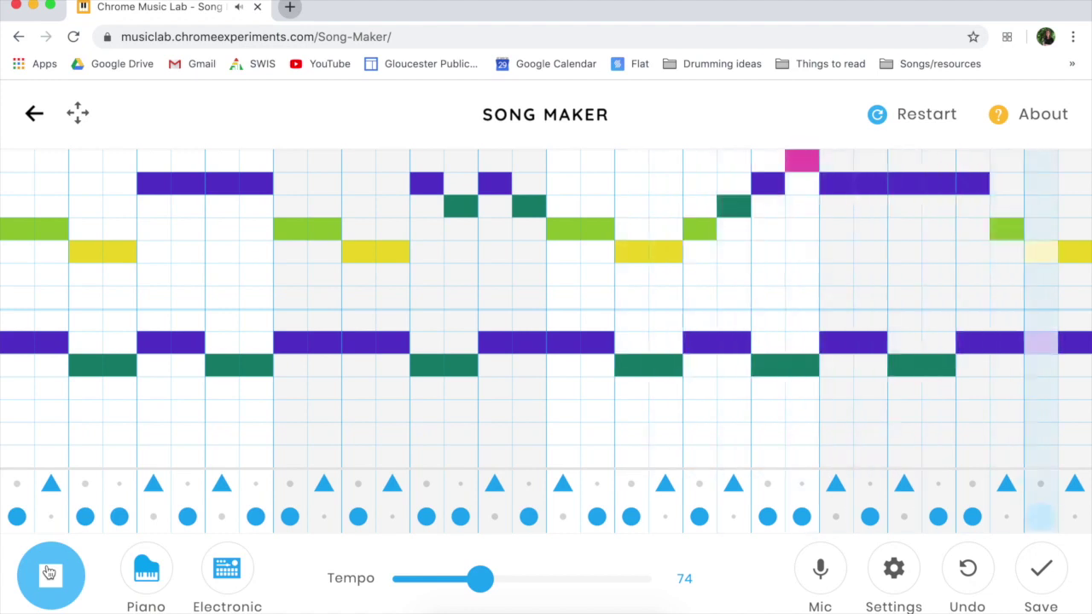
left_click(48, 572)
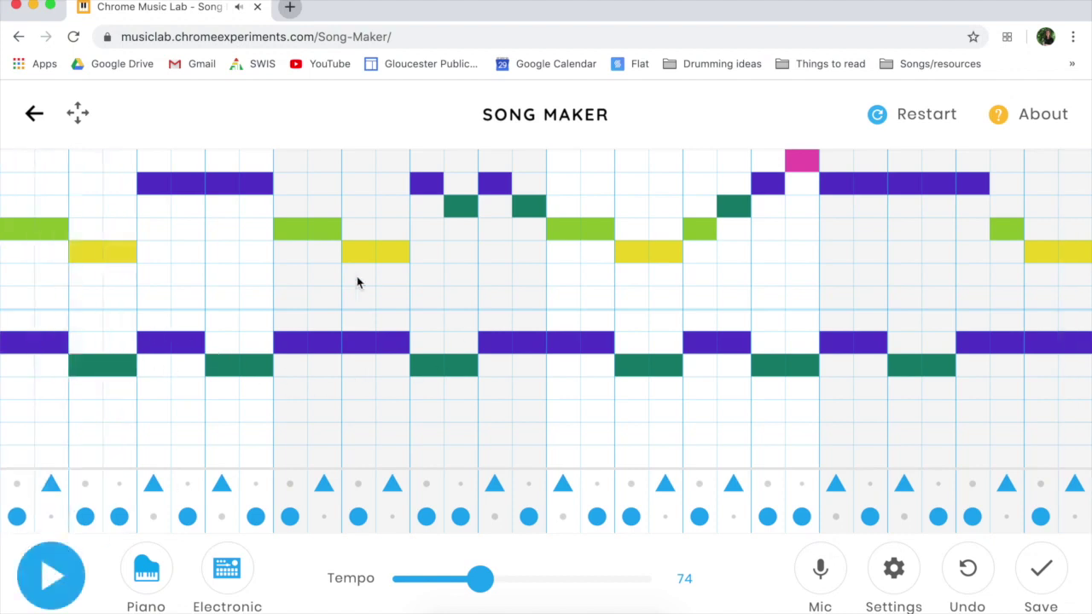
Switch the melody to Strings and percussion to Conga, play it, and raise the tempo from 85 to 93.
left_click(149, 570)
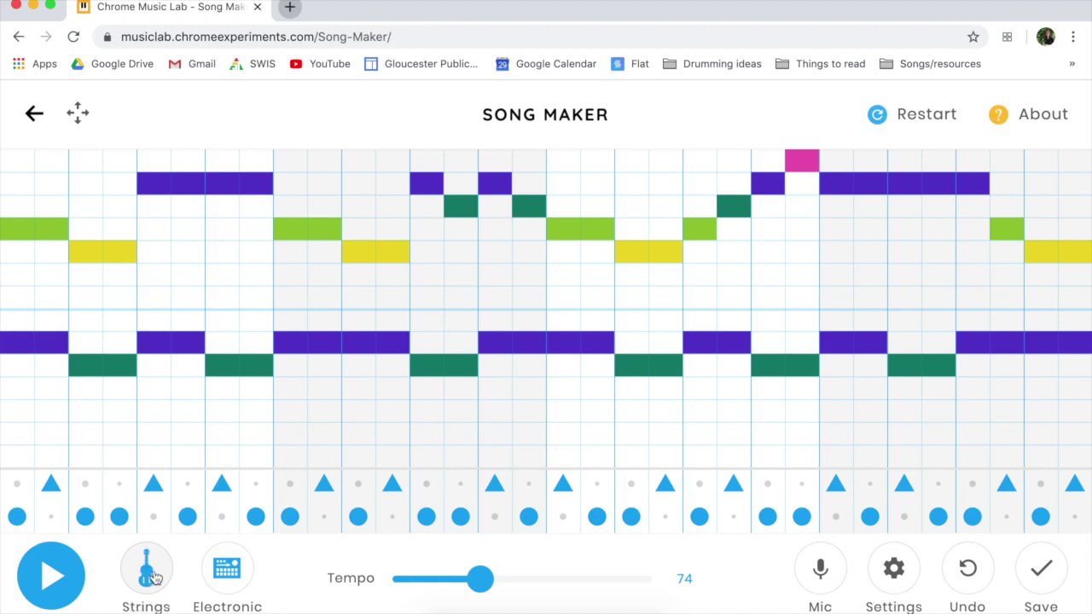
left_click(55, 568)
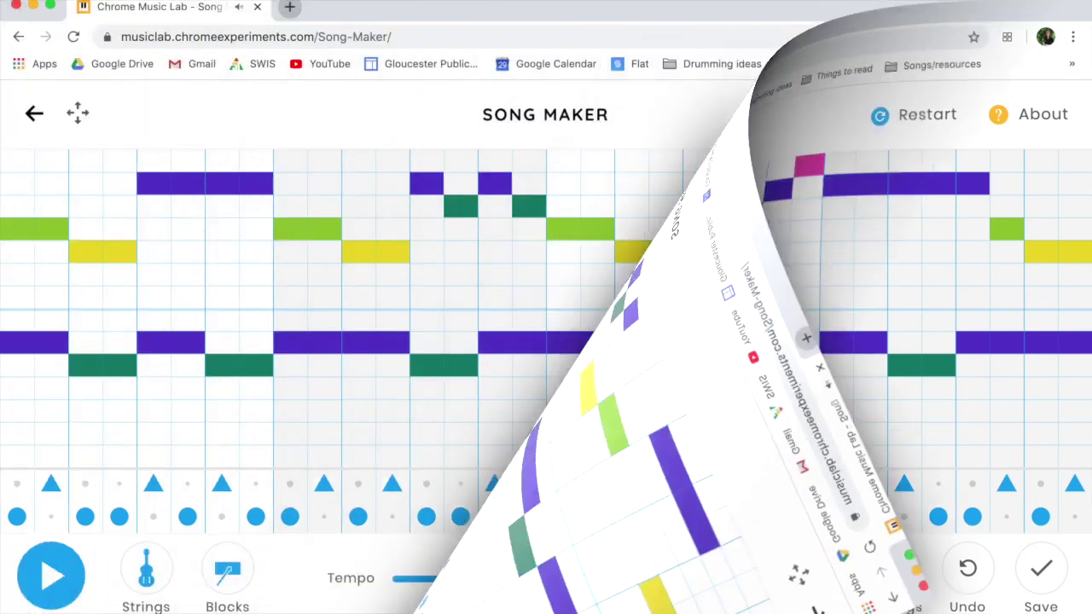
left_click(226, 573)
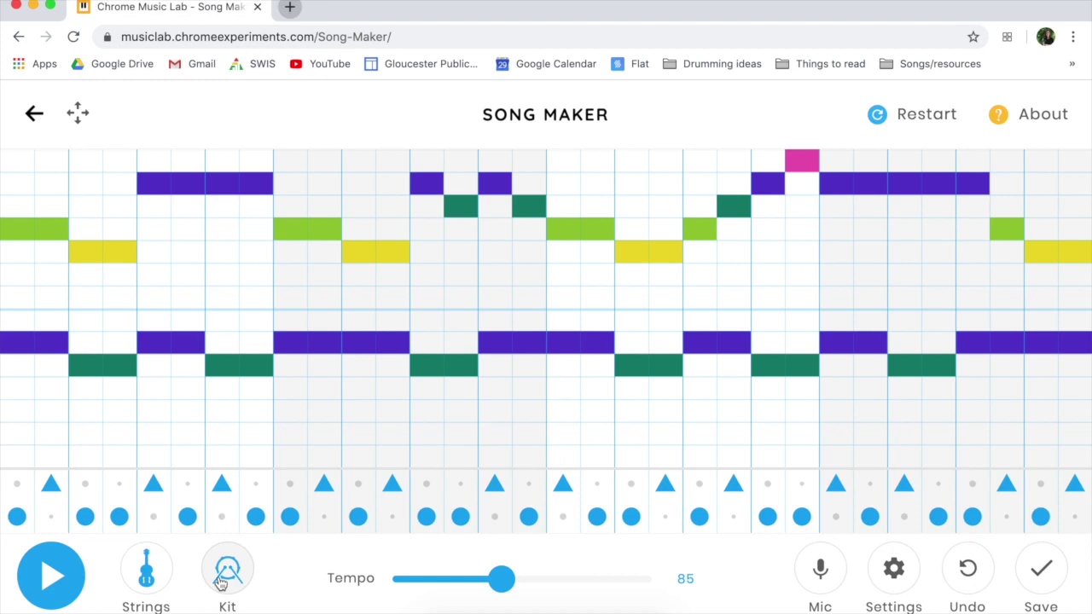
left_click(236, 570)
left_click(51, 577)
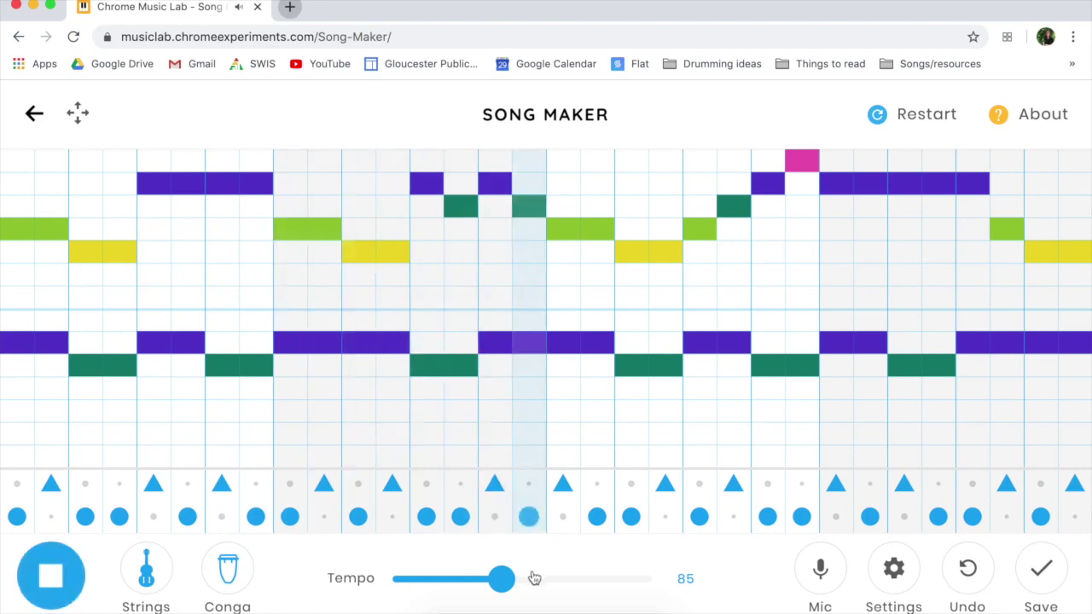
left_click_drag(501, 579, 514, 581)
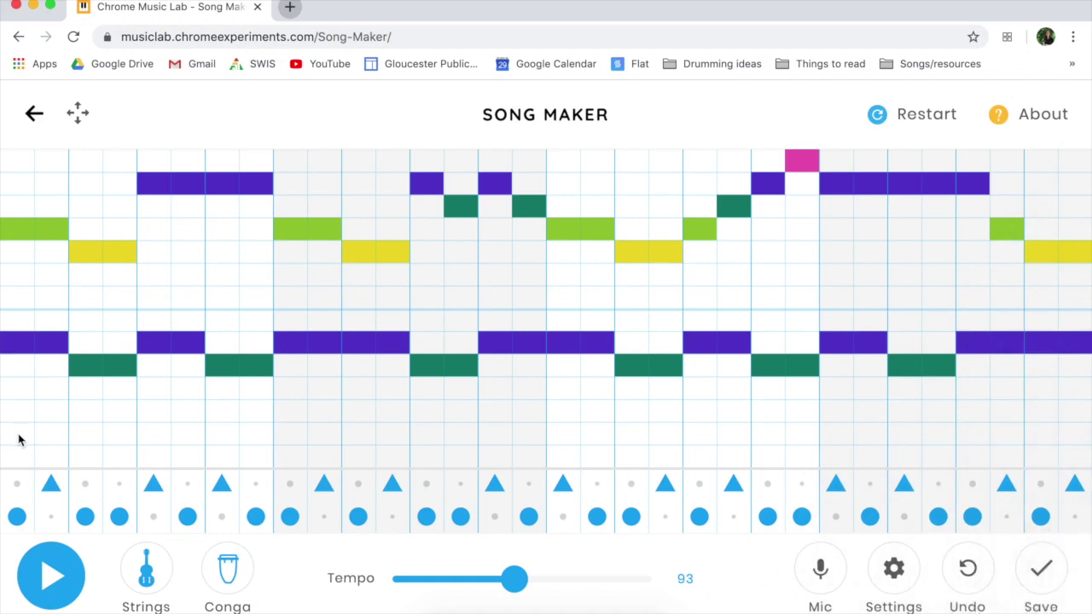
Paint orange notes along the bottom row across the loop, then play the song.
left_click(19, 435)
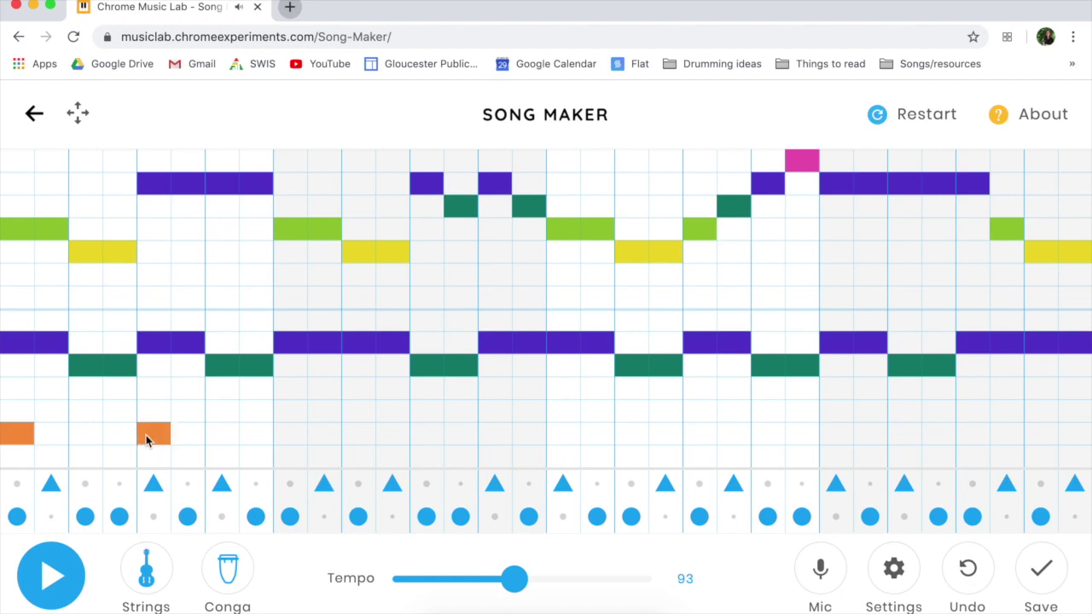
left_click(223, 439)
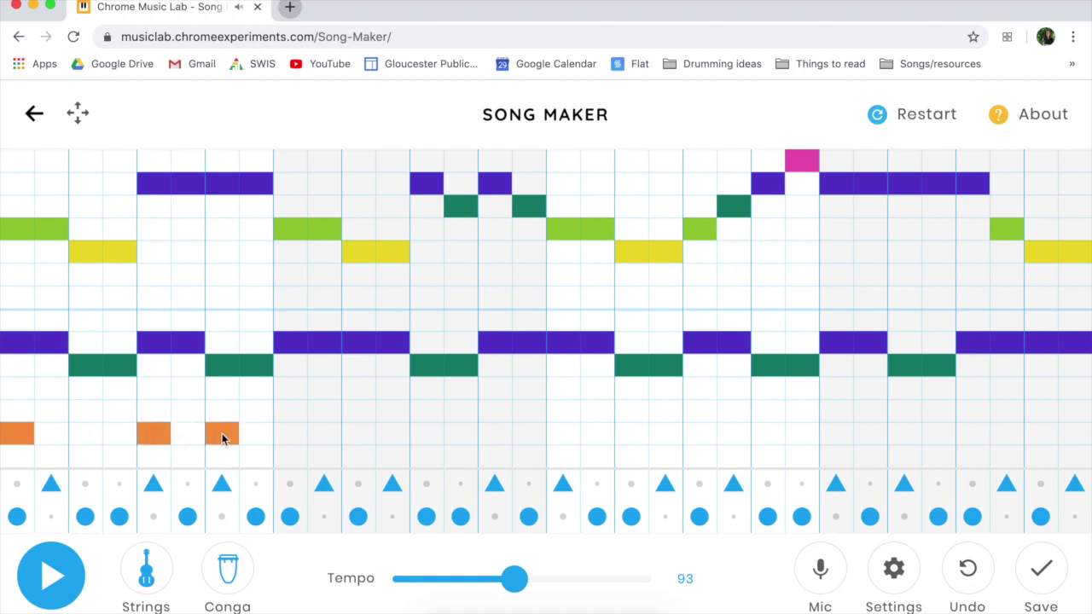
left_click_drag(247, 441, 285, 441)
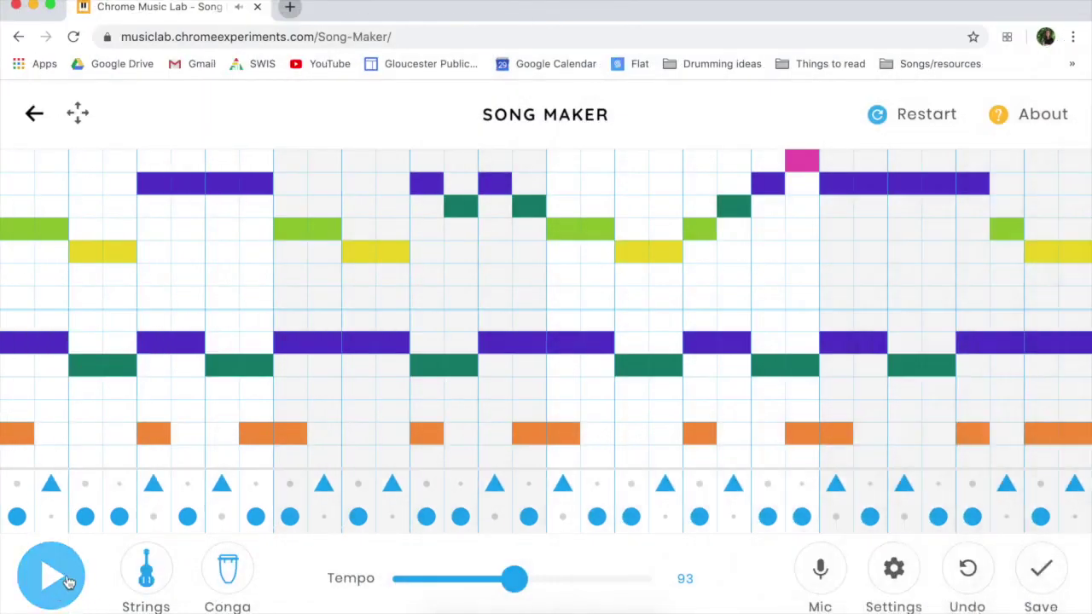
left_click(56, 576)
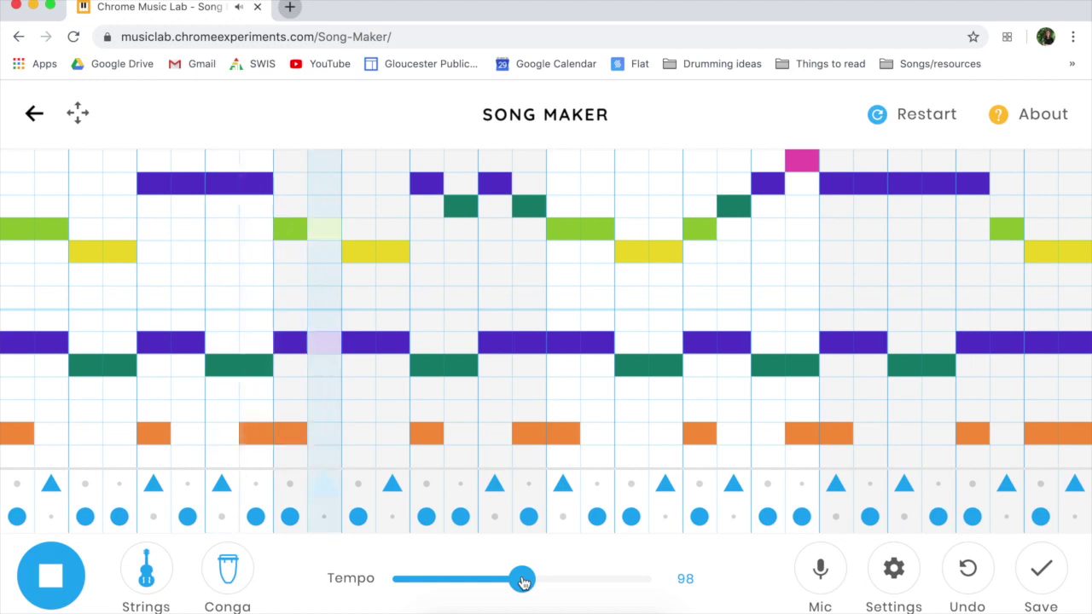
Stop playback, save the song, and copy its shareable link.
left_click(52, 578)
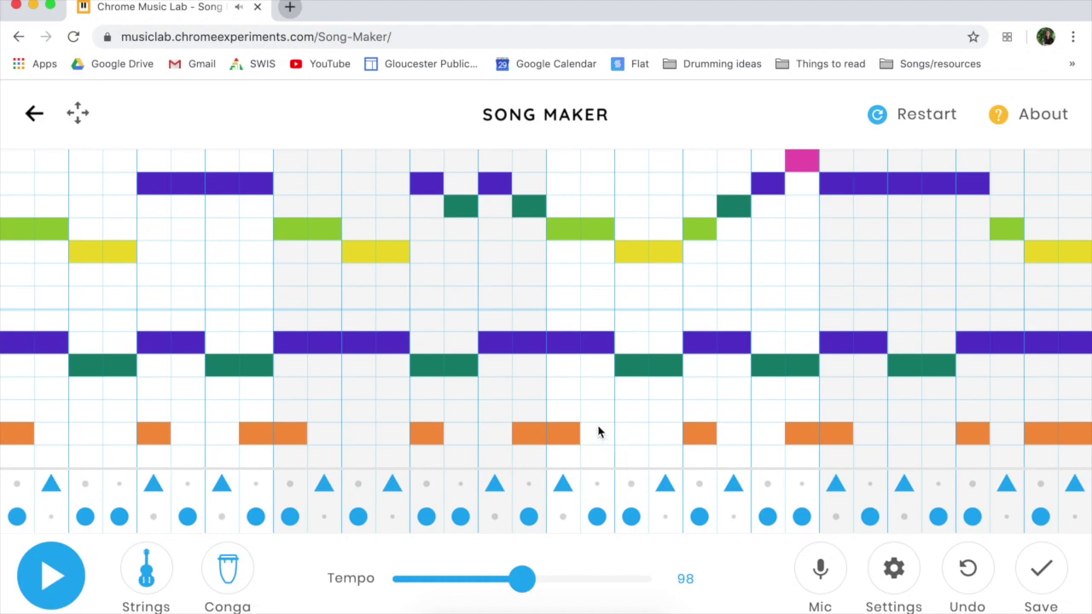
left_click(1040, 574)
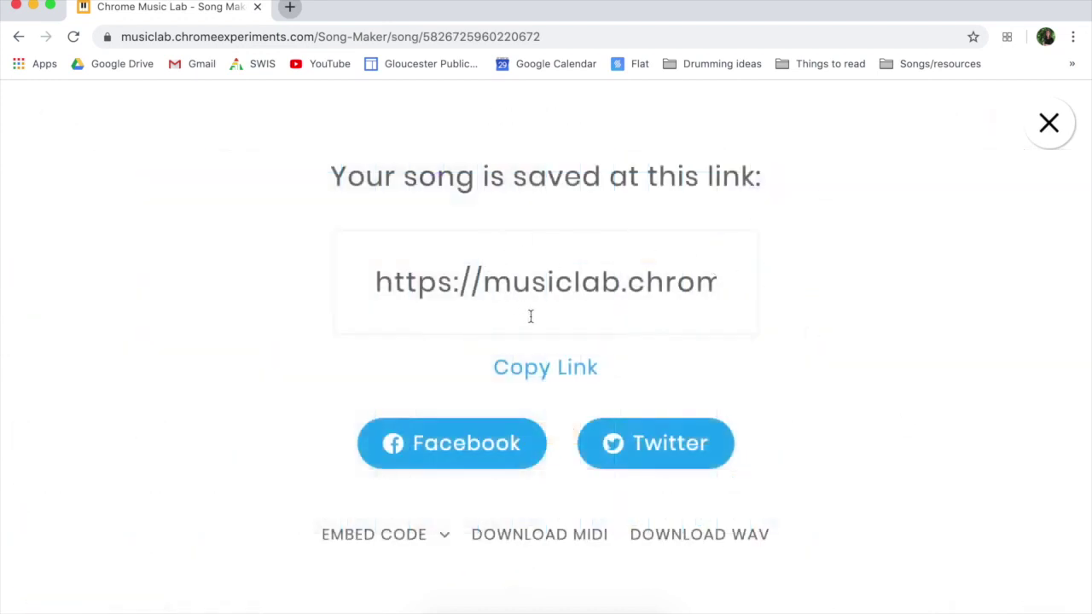
left_click(542, 368)
key("ctrl+c")
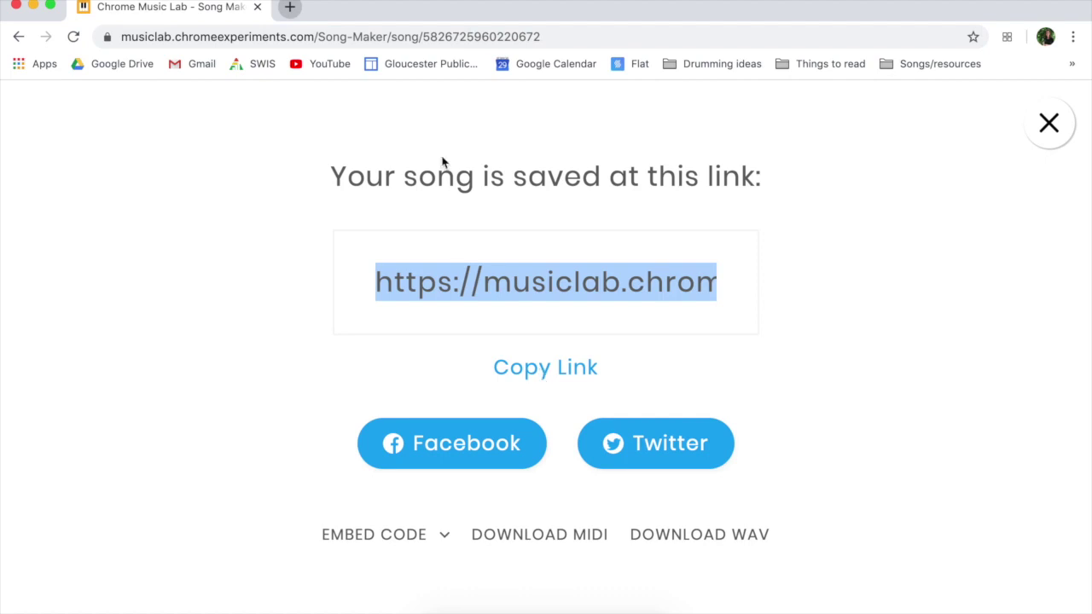
left_click(289, 7)
Paste the saved song link into the new tab's address bar and load it.
right_click(289, 35)
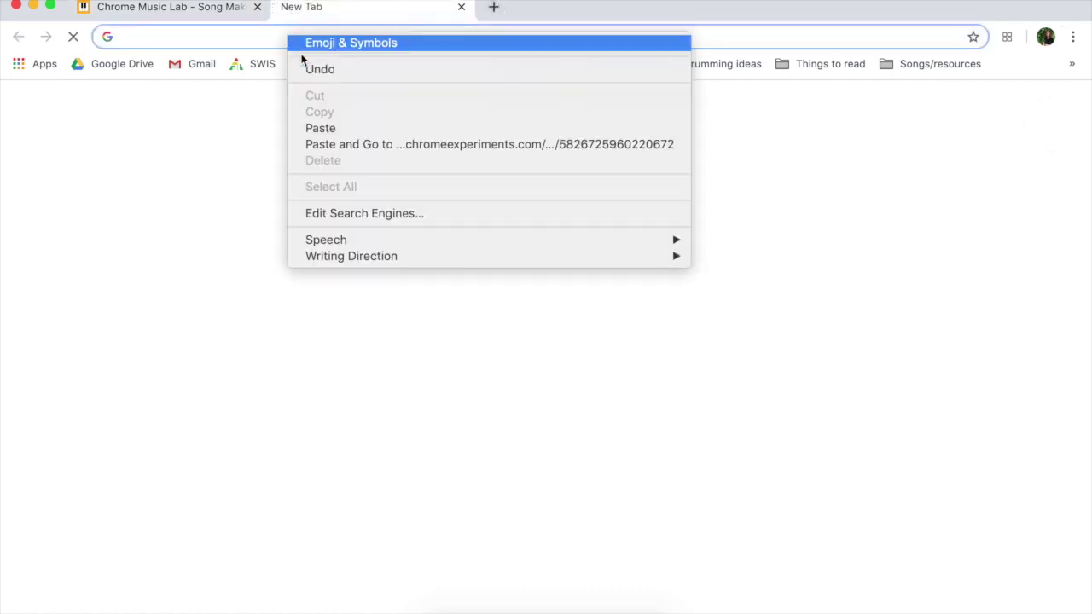
left_click(317, 129)
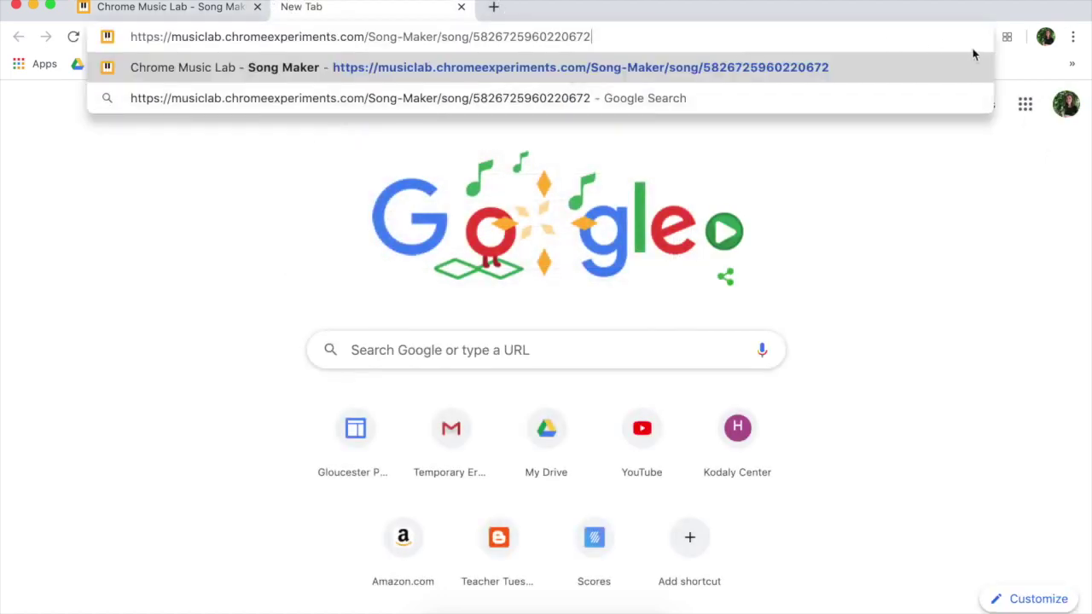
key("Return")
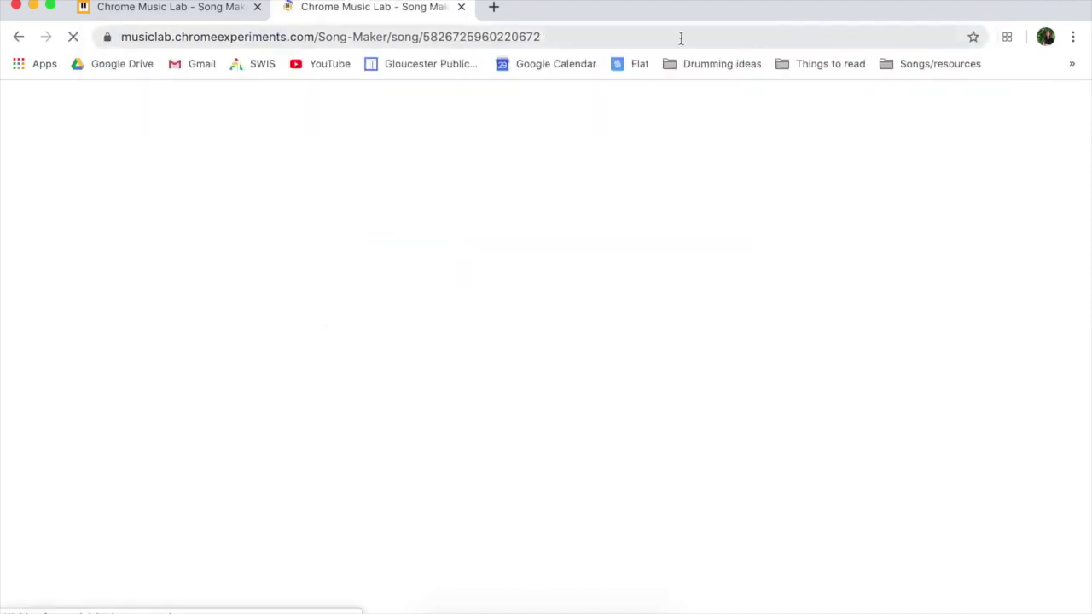
Bookmark the song page to Bookmarks Bar and check it in the bookmarks list.
left_click(973, 38)
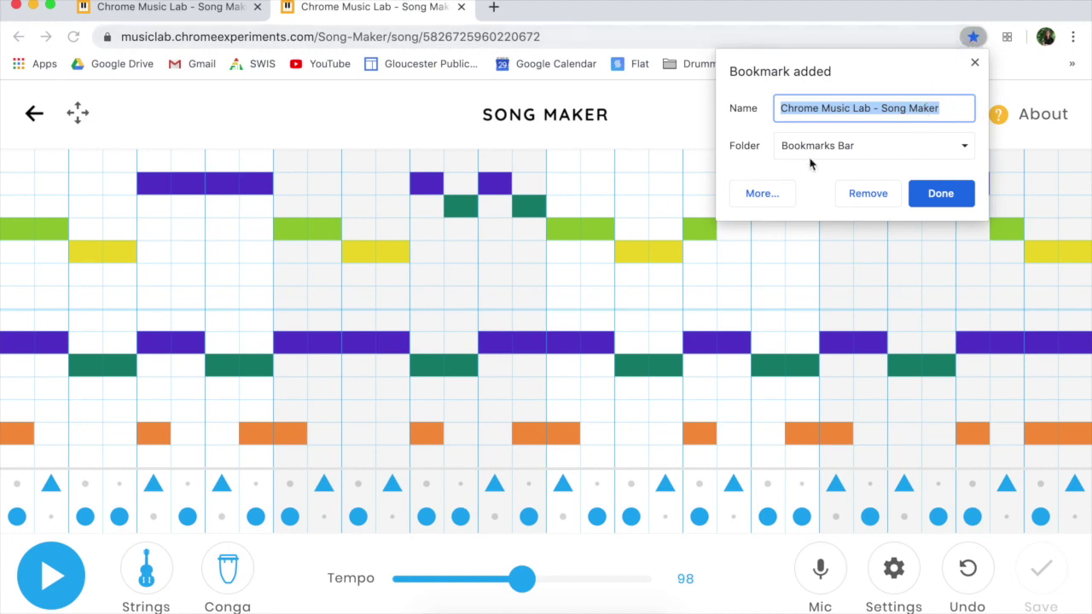
left_click(939, 194)
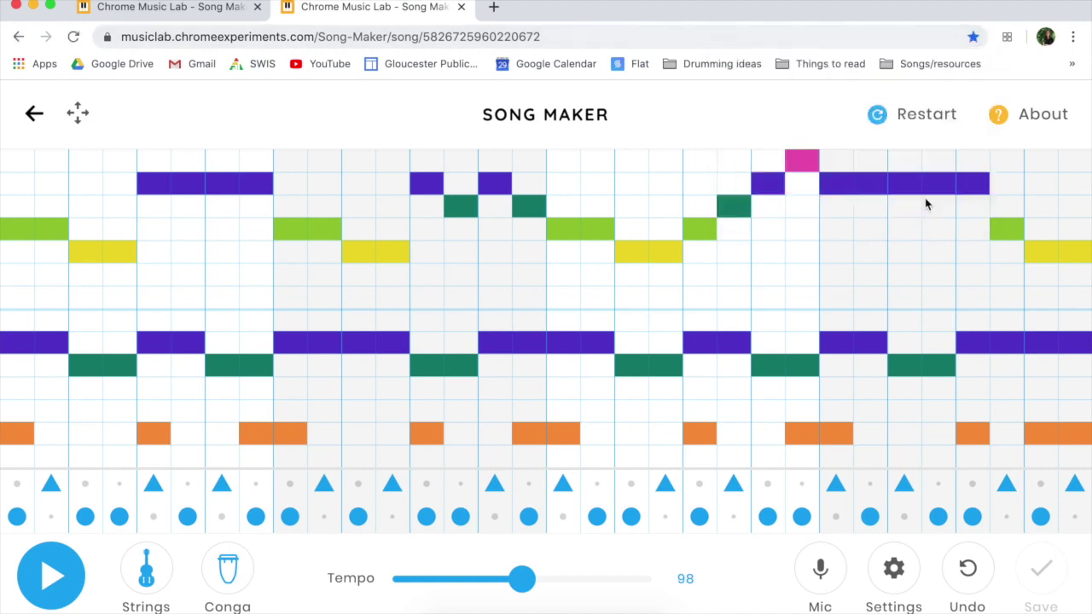
left_click(1072, 64)
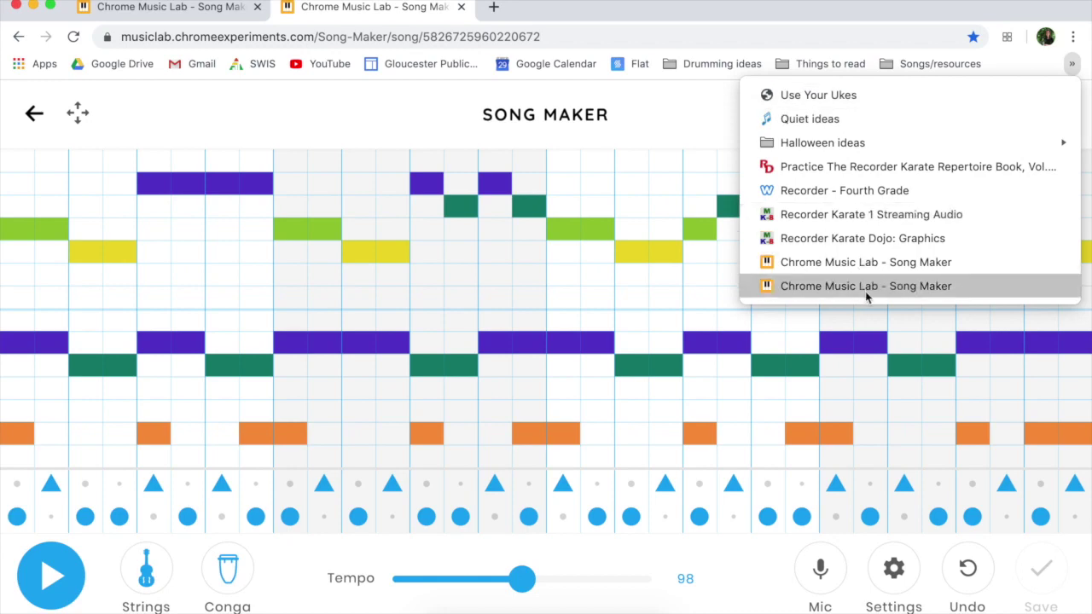
left_click(328, 4)
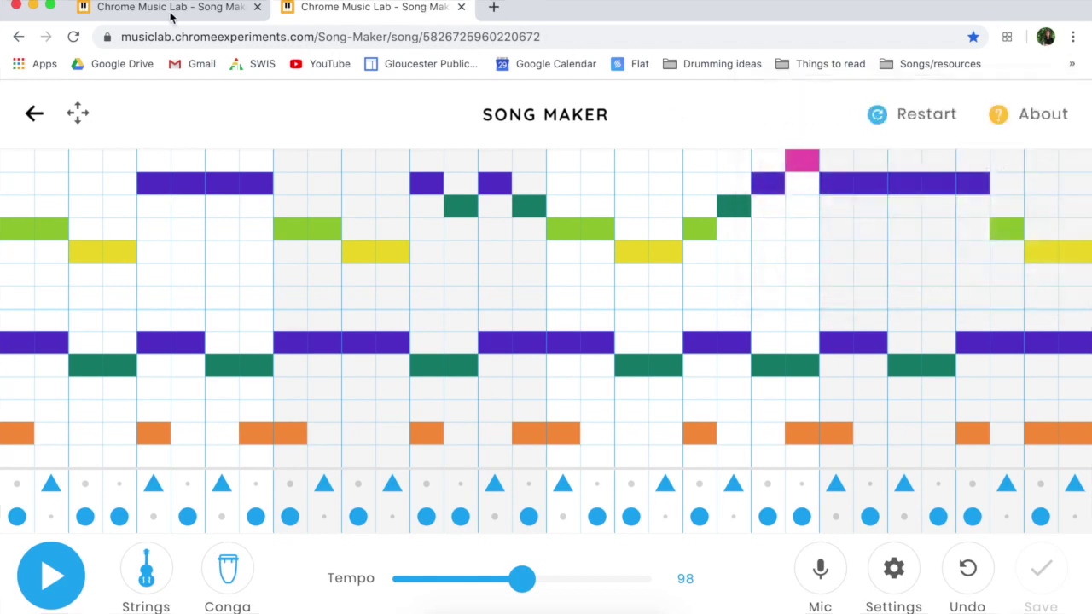